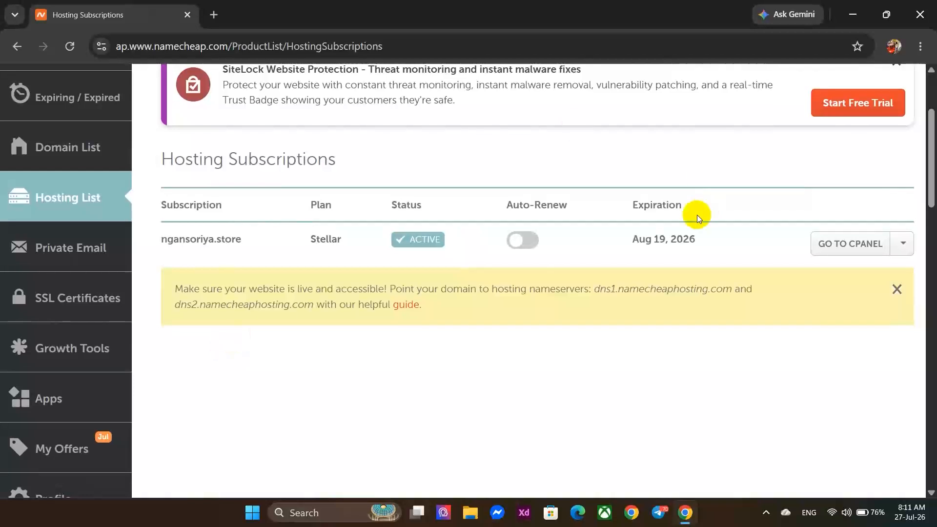
# Open cPanel for the hosting subscription from Namecheap's Hosting List.
pyautogui.click(834, 244)
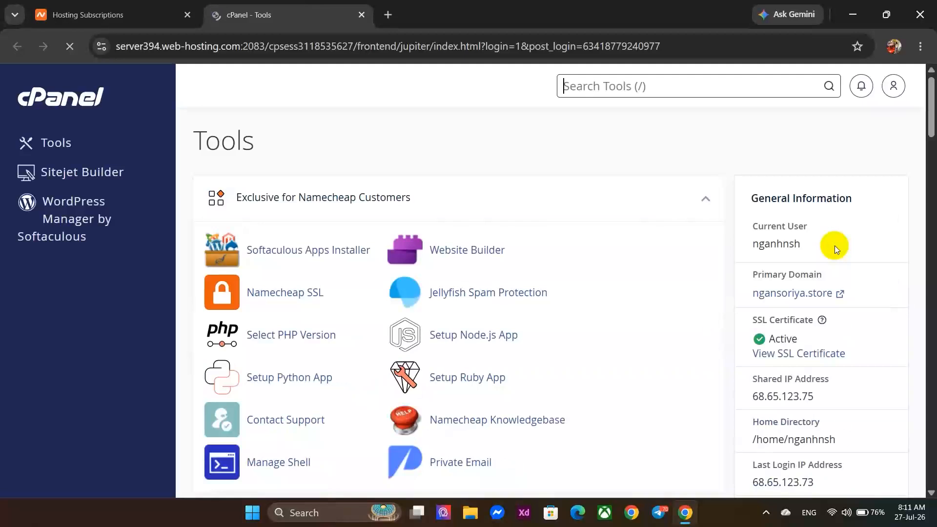
# Scroll cPanel Tools down to the Email section and open Email Accounts.
pyautogui.scroll(-3, 449, 273)
pyautogui.scroll(-10, 447, 271)
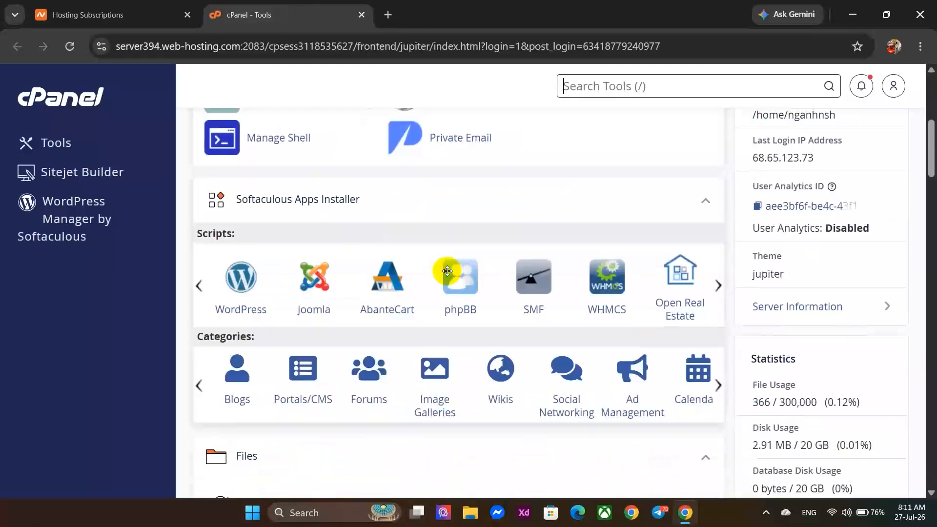
pyautogui.scroll(-5, 447, 271)
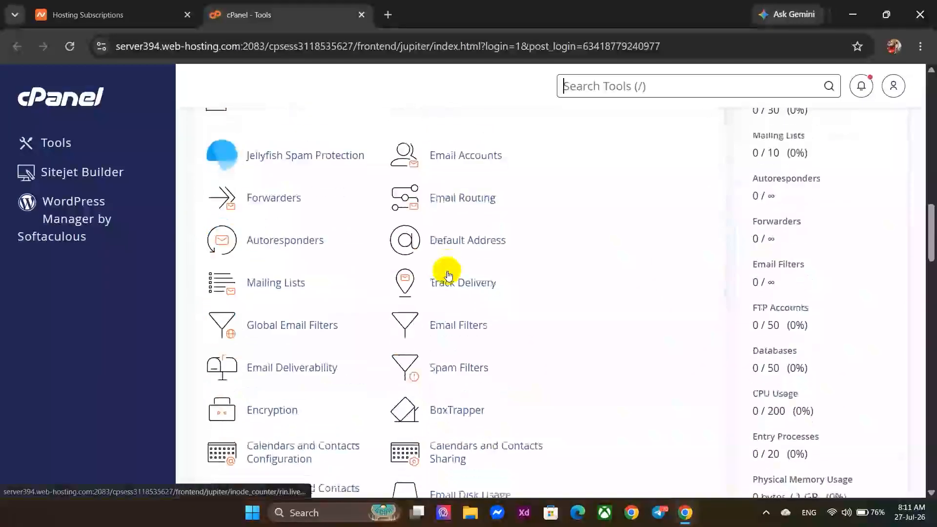
pyautogui.click(453, 166)
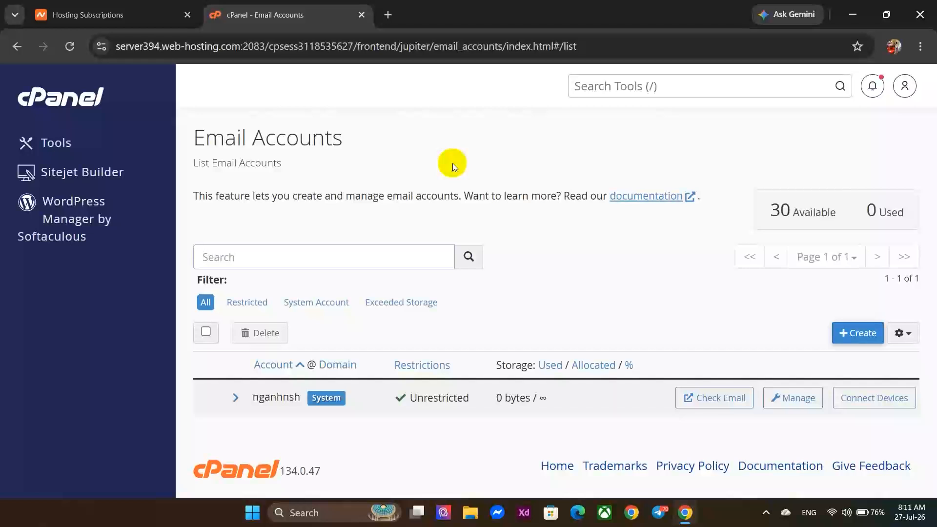
# Start a new email account with the chosen username and a custom password.
pyautogui.click(849, 332)
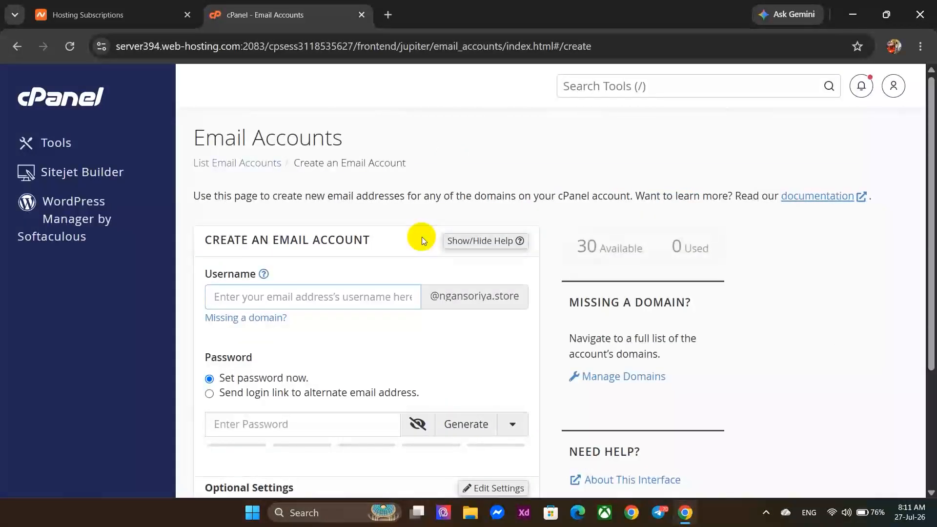
pyautogui.scroll(-1, 422, 237)
pyautogui.click(366, 242)
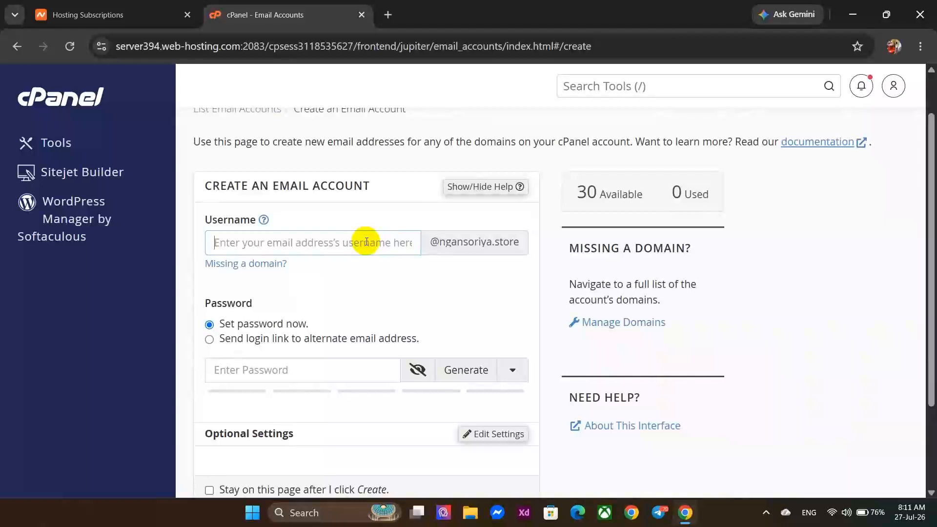
pyautogui.write('soriya')
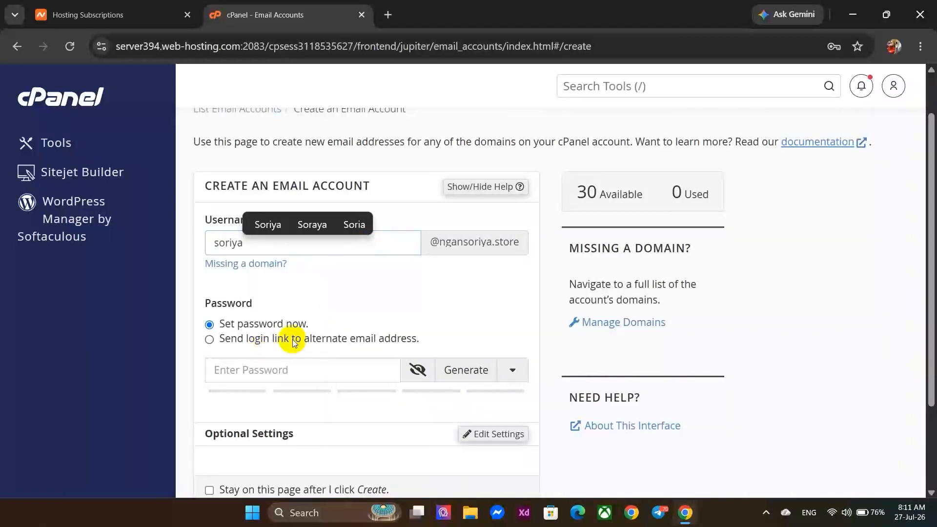
pyautogui.click(360, 374)
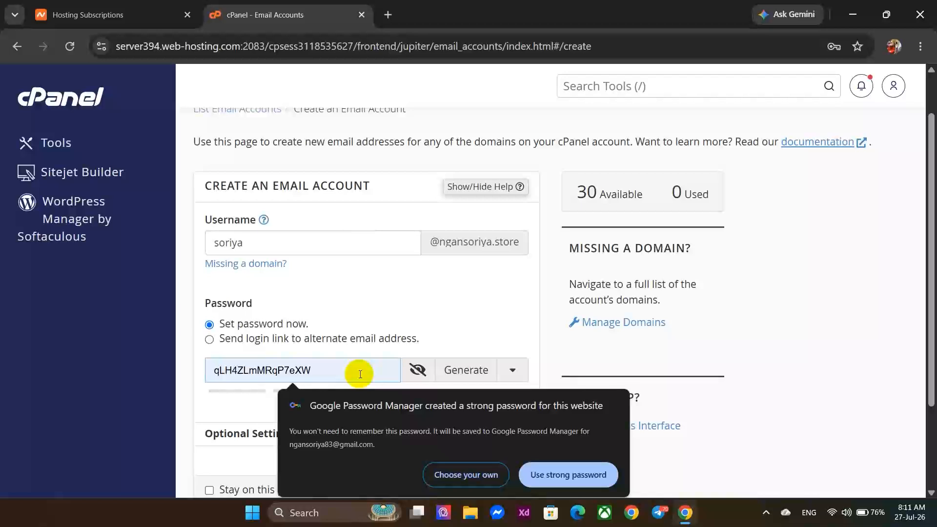
pyautogui.click(466, 474)
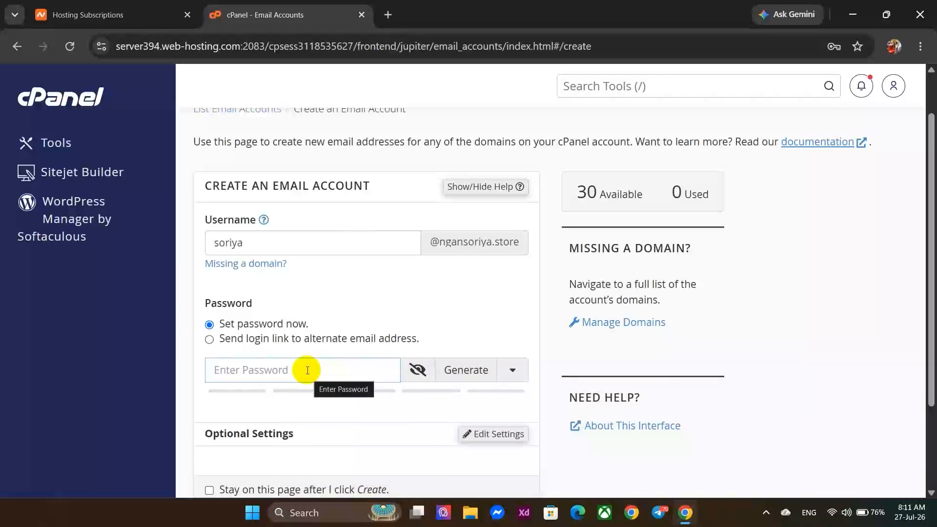
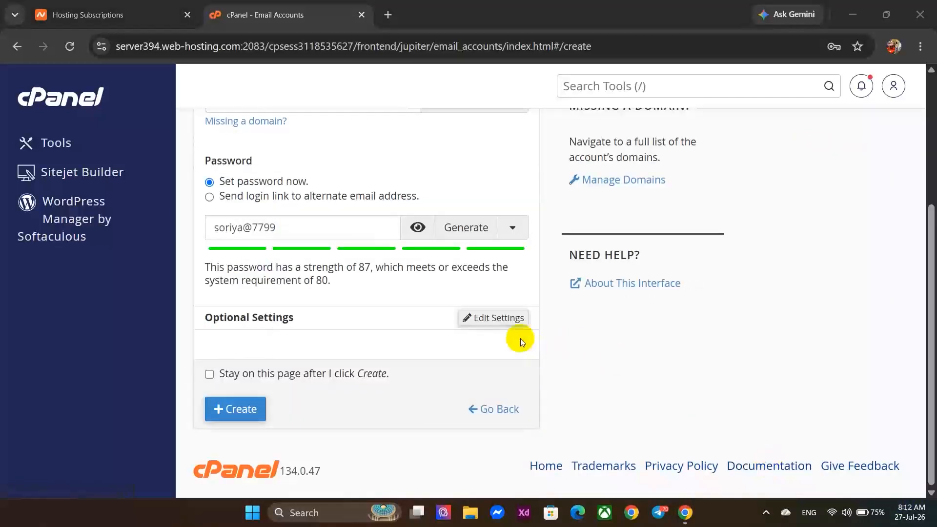
# Give the mailbox unlimited storage, create it, and save its password in the browser.
pyautogui.click(502, 318)
pyautogui.scroll(-2, 355, 343)
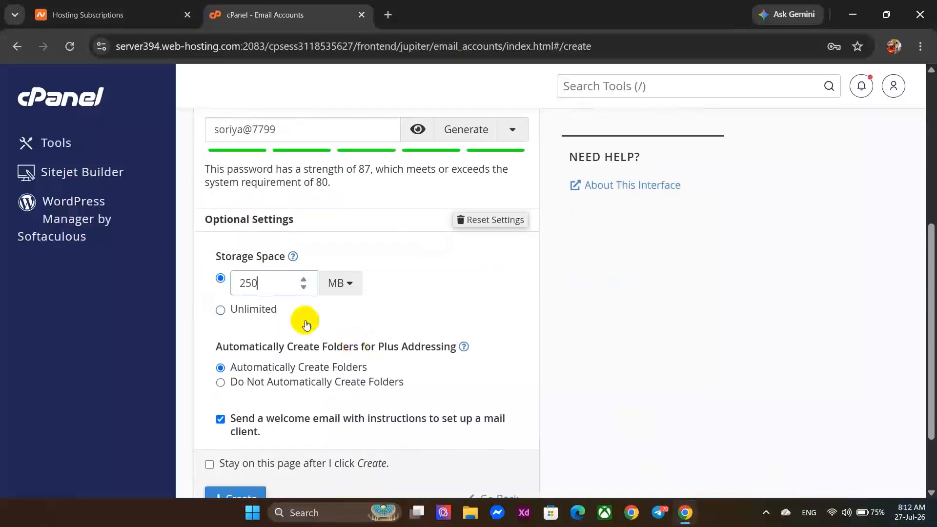
pyautogui.click(220, 310)
pyautogui.scroll(-2, 218, 310)
pyautogui.click(225, 407)
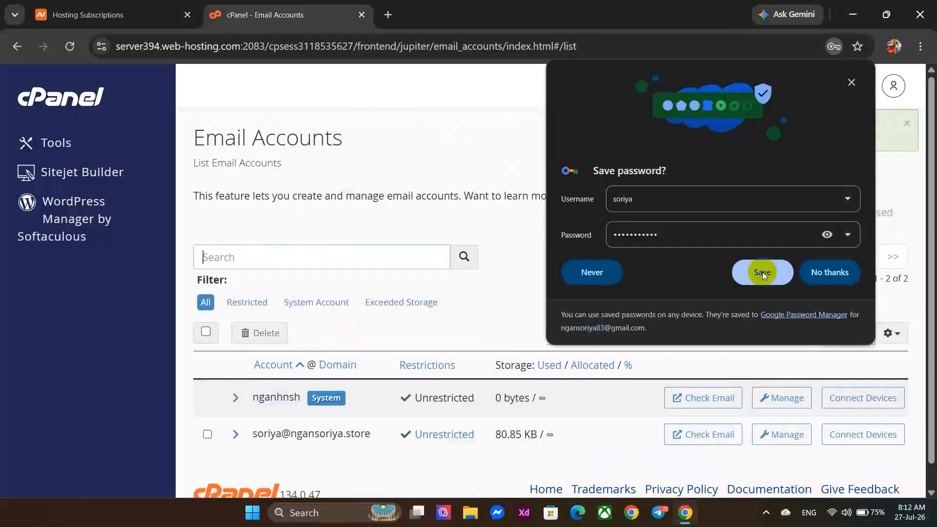
pyautogui.click(762, 272)
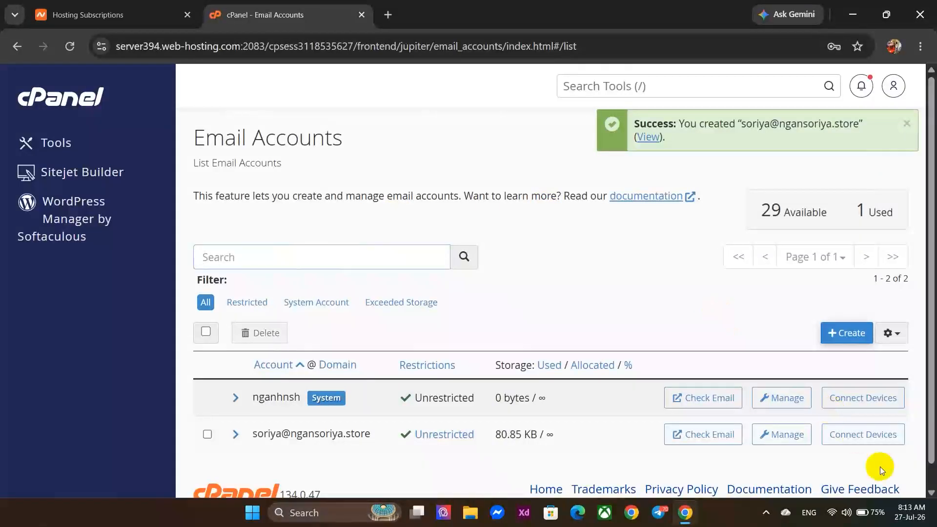
# Launch Microsoft Outlook from Windows search.
pyautogui.press('super')
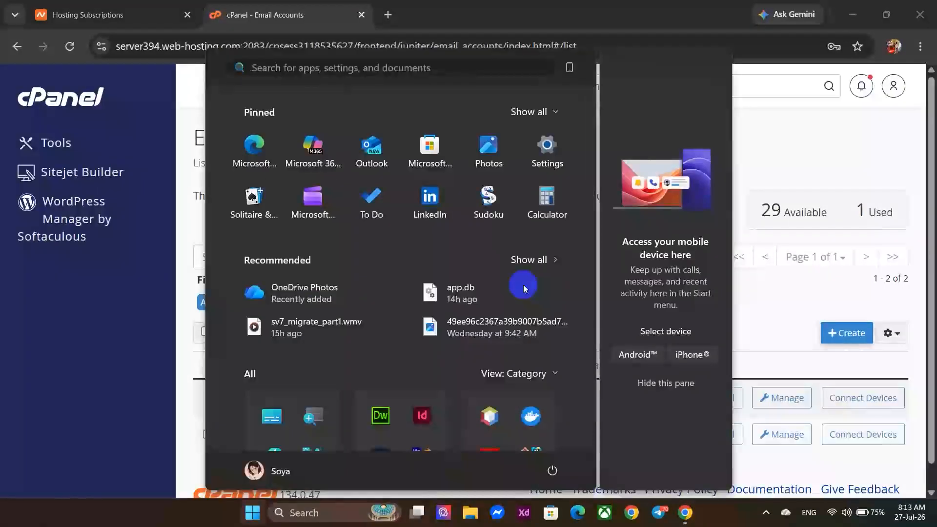
pyautogui.write('o')
pyautogui.press('Return')
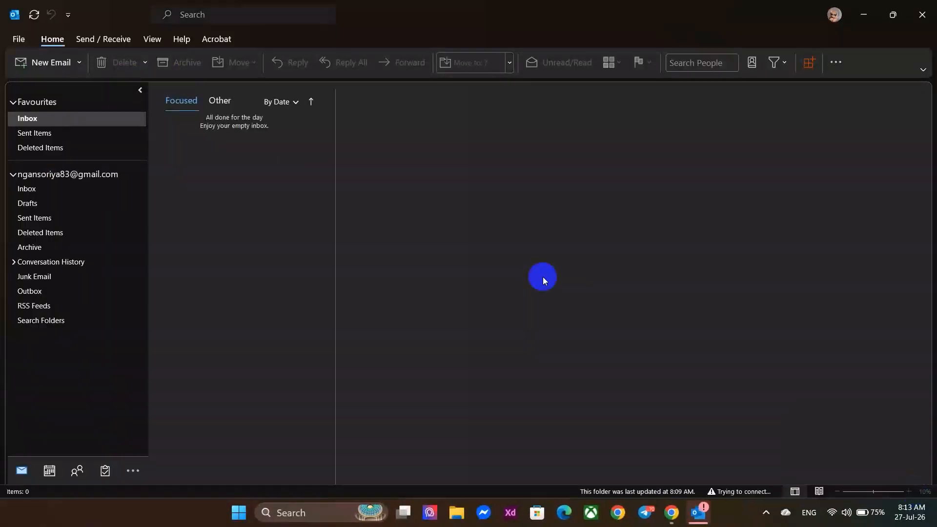
# Open File > Account Settings and begin adding a new email account.
pyautogui.click(18, 38)
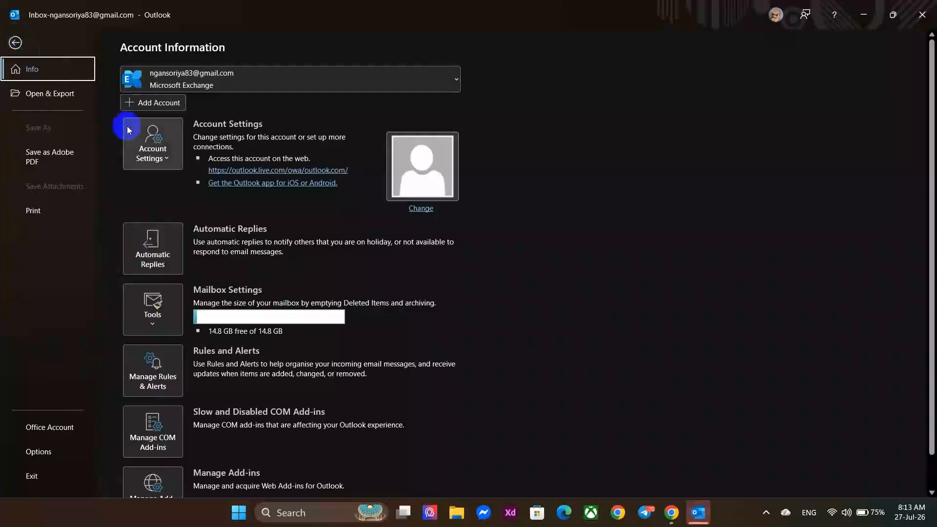
pyautogui.click(169, 161)
pyautogui.click(176, 189)
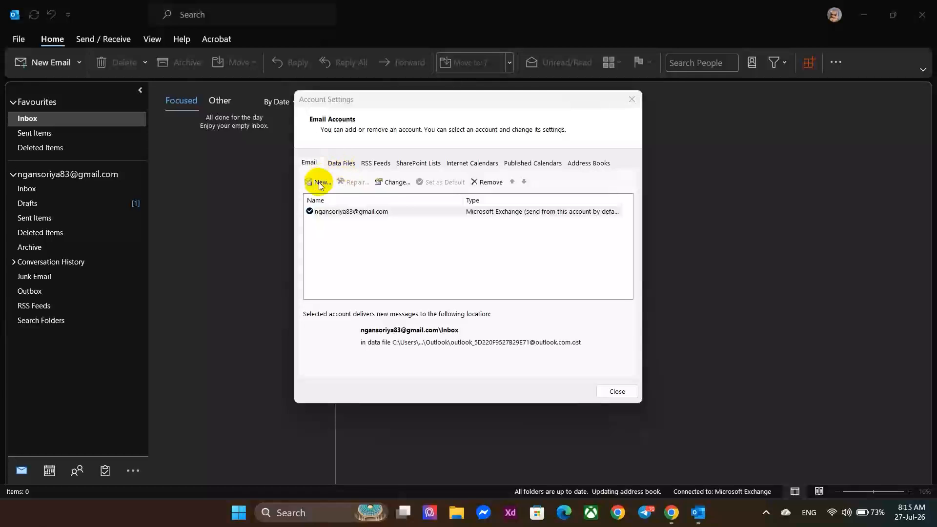
pyautogui.click(319, 183)
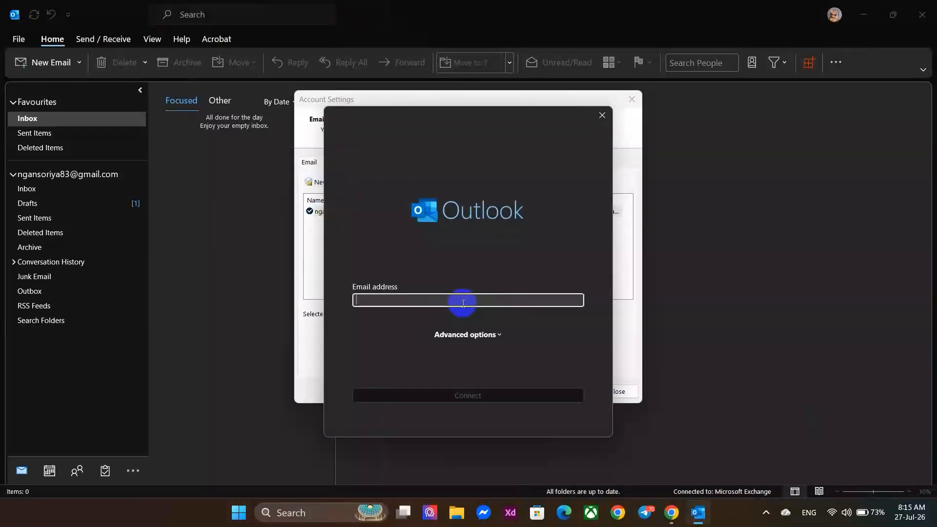
# Paste the domain mailbox address, connect, and choose IMAP as the account type.
pyautogui.hotkey('ctrl', 'v')
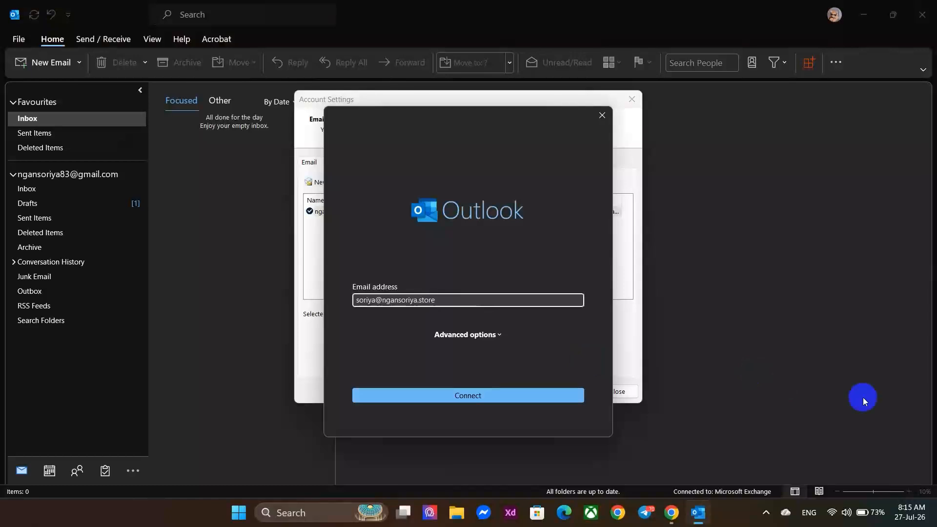
pyautogui.click(549, 400)
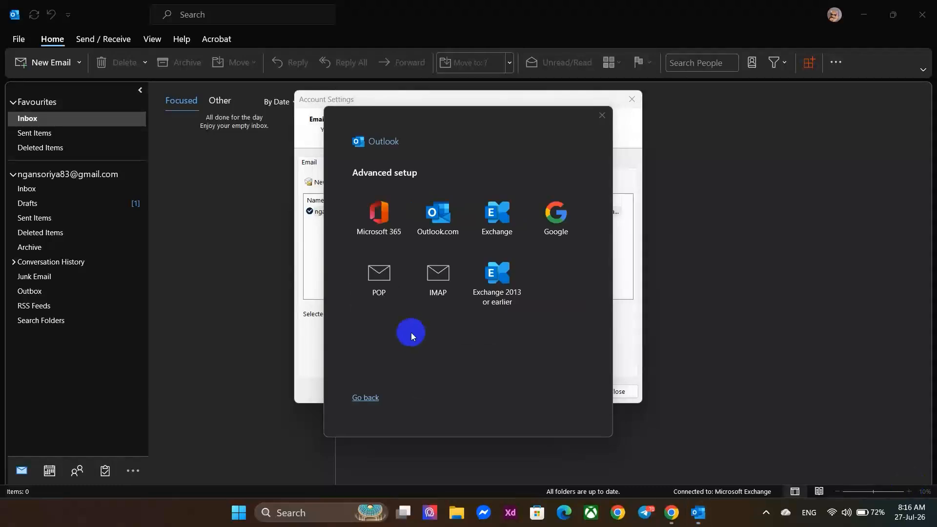
pyautogui.click(440, 329)
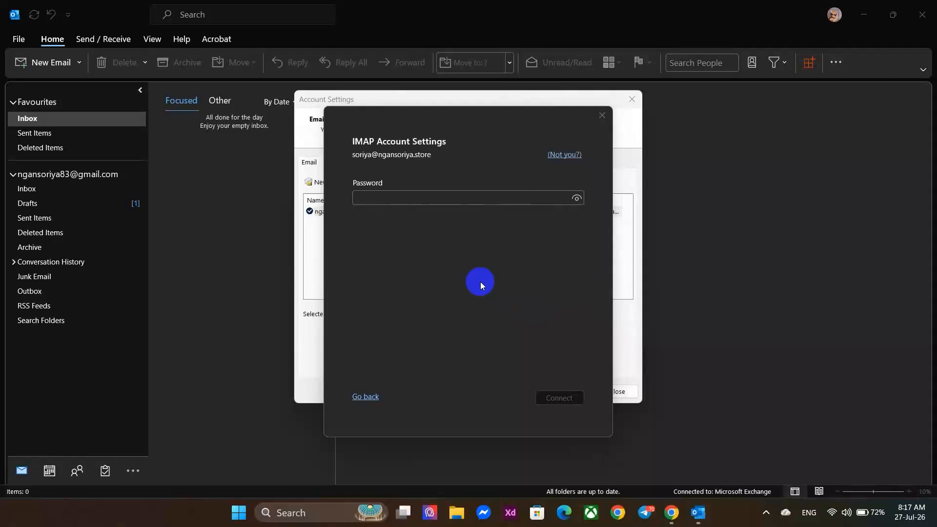
# Enter the mailbox password, connect, and accept the unverified server certificate.
pyautogui.click(368, 197)
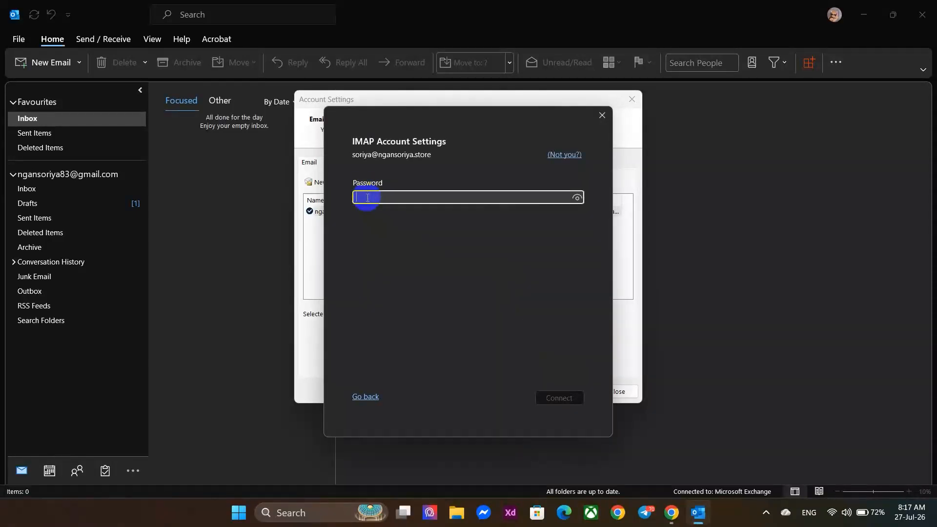
pyautogui.write('**')
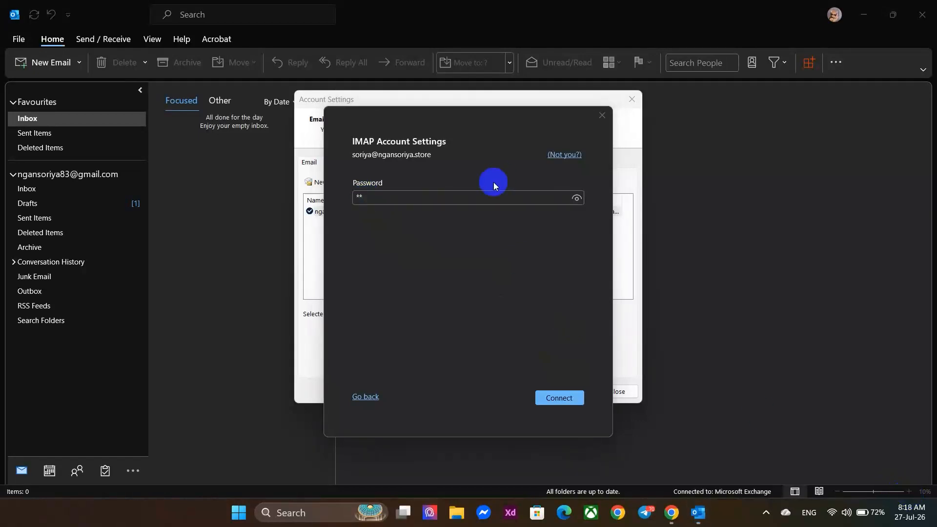
pyautogui.click(488, 199)
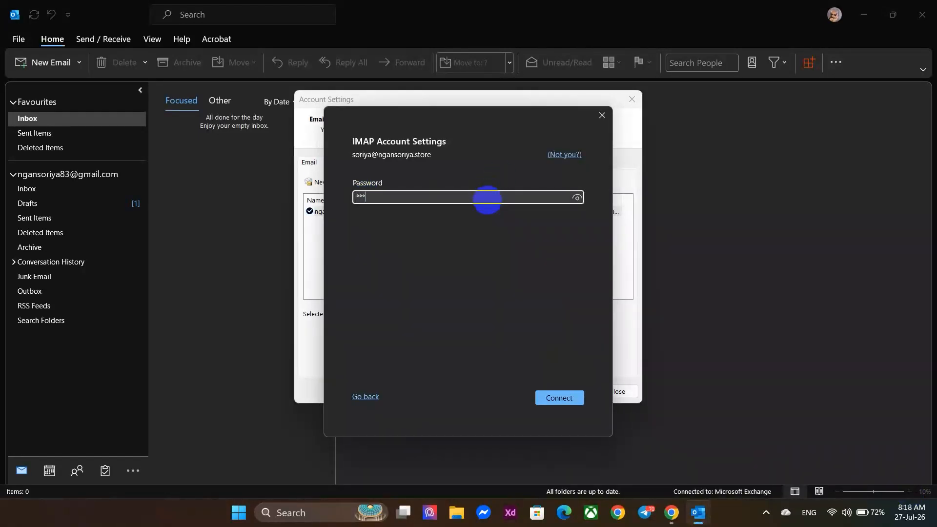
pyautogui.write('****')
pyautogui.click(574, 395)
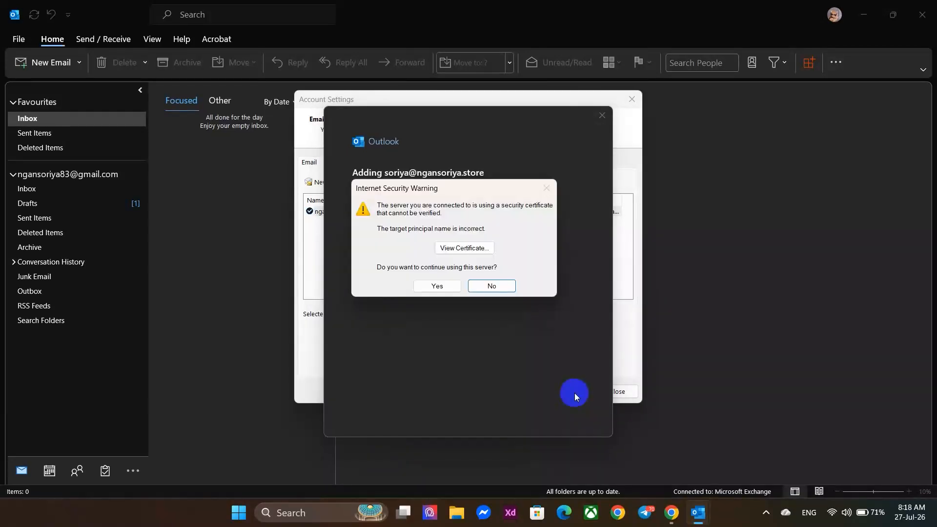
pyautogui.click(437, 286)
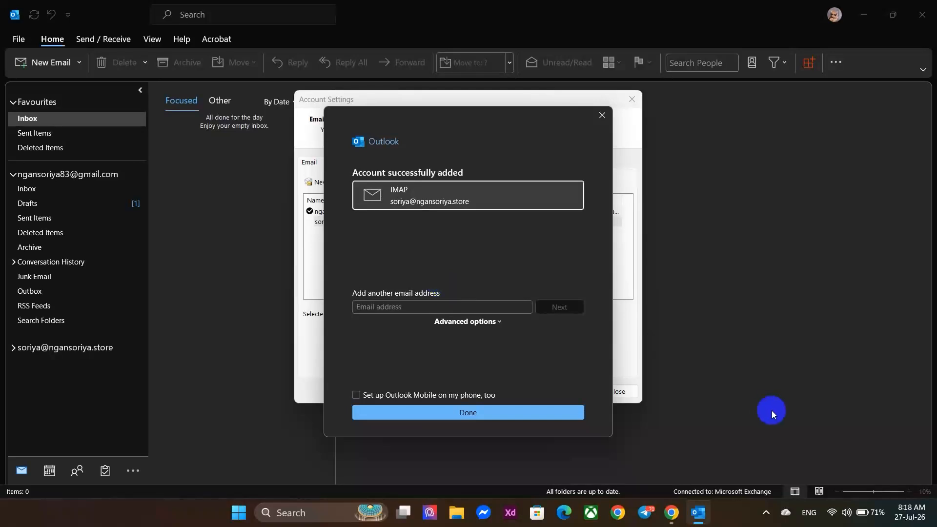
# Finish adding the account, close Account Settings, and view the new mailbox's Inbox.
pyautogui.click(508, 412)
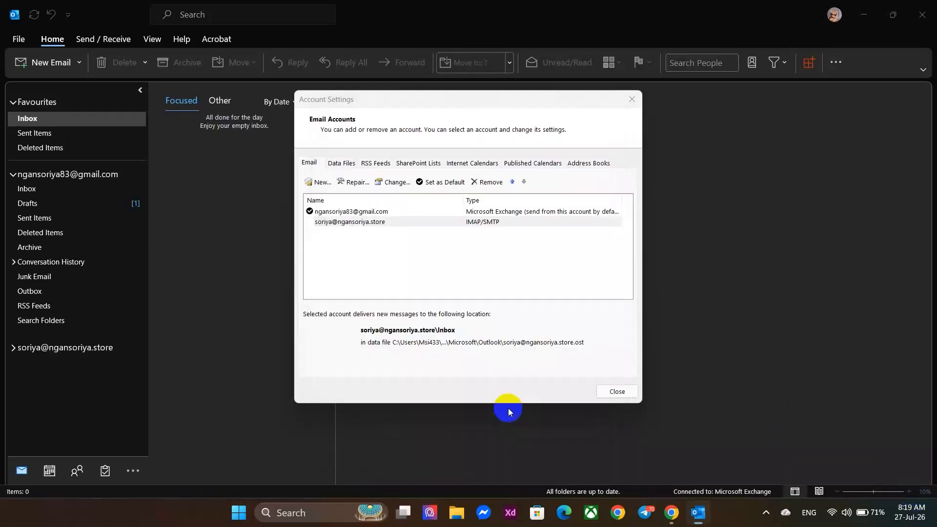
pyautogui.click(383, 220)
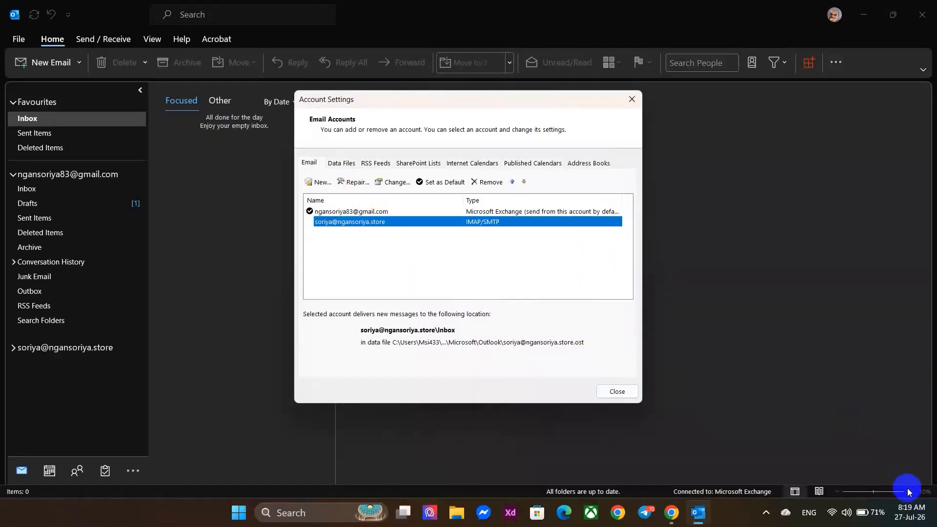
pyautogui.click(632, 99)
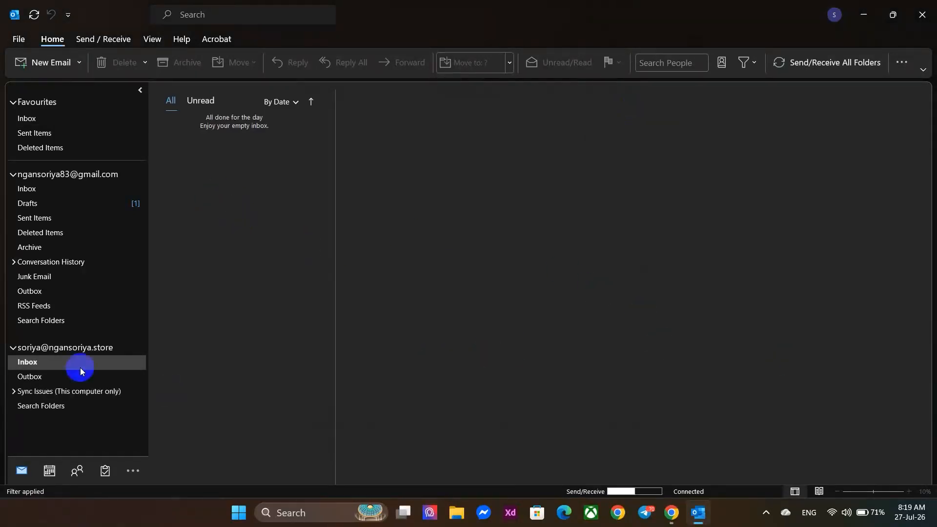
pyautogui.click(45, 365)
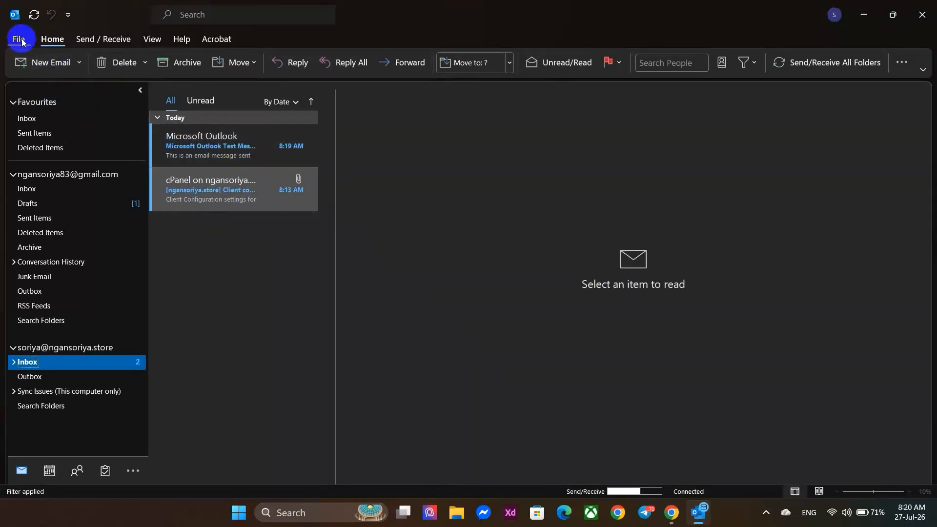
pyautogui.click(39, 70)
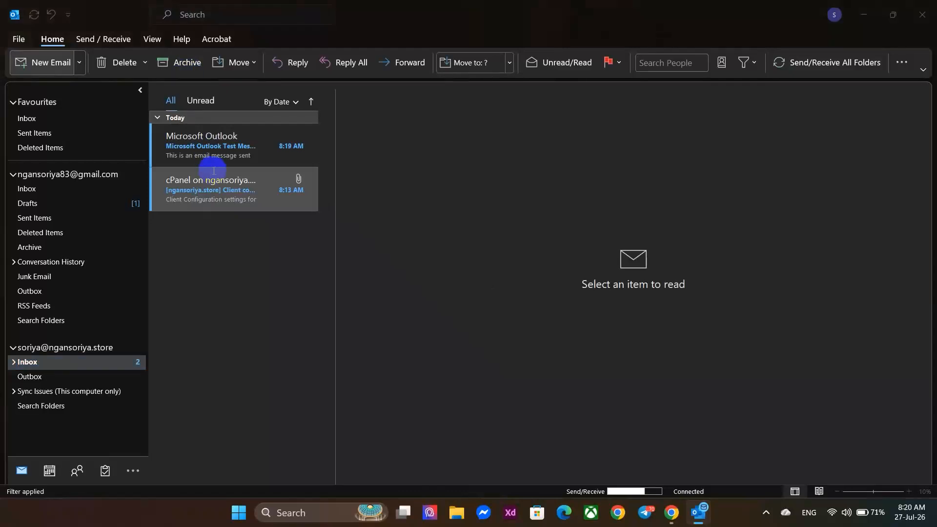
# Send a test email titled 'Hello' from the domain mailbox to its own address.
pyautogui.click(226, 189)
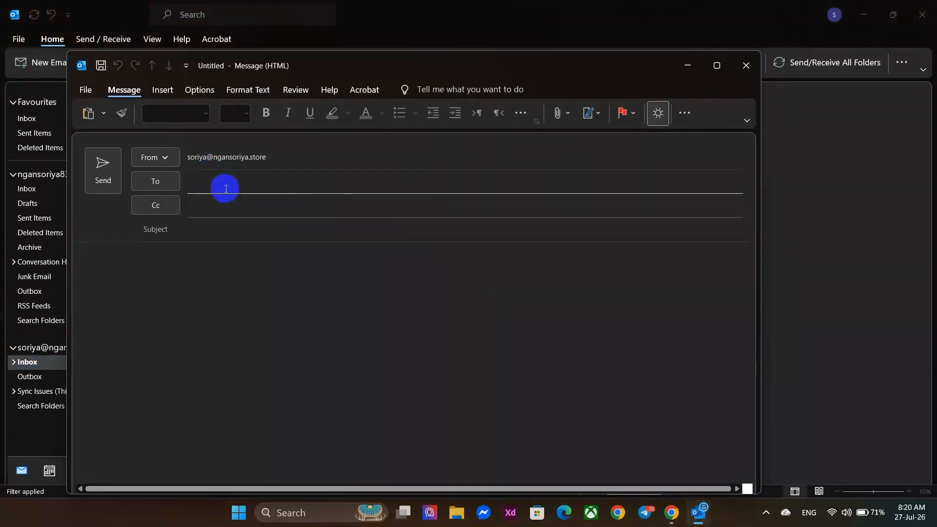
pyautogui.hotkey('ctrl', 'v')
pyautogui.click(229, 246)
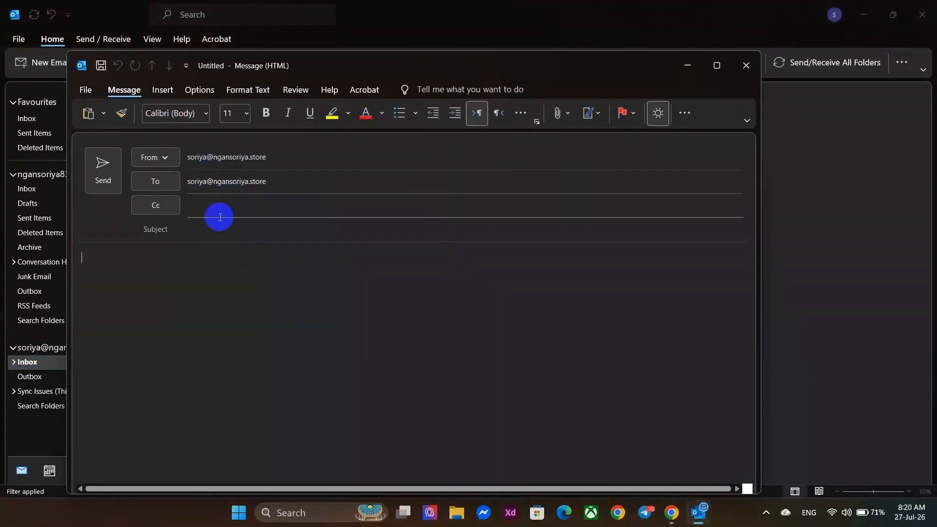
pyautogui.click(206, 231)
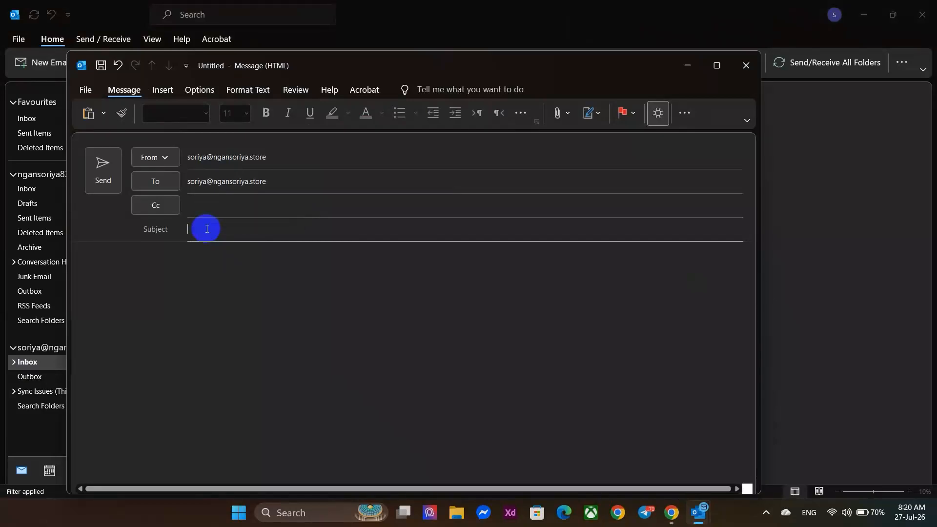
pyautogui.write('Gello')
pyautogui.press('BackSpace')
pyautogui.press('BackSpace')
pyautogui.press('BackSpace')
pyautogui.press('BackSpace')
pyautogui.press('BackSpace')
pyautogui.write('G')
pyautogui.press('BackSpace')
pyautogui.write('Hello')
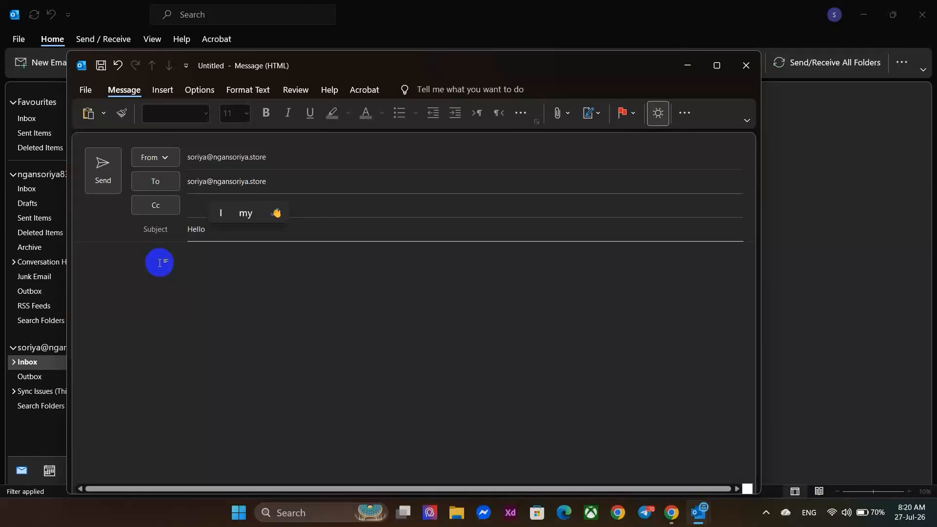
pyautogui.click(99, 192)
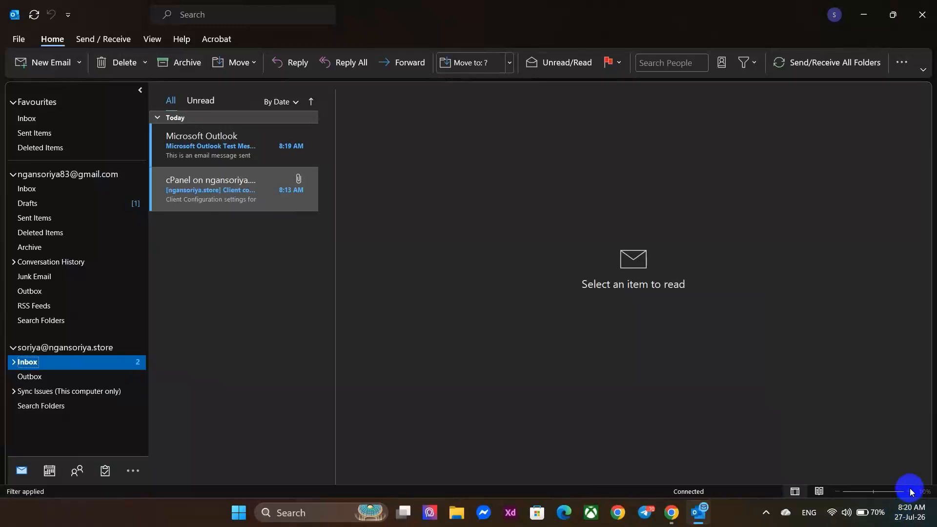
# Reply-all to the Hello message with a short welcome note and send it.
pyautogui.click(269, 144)
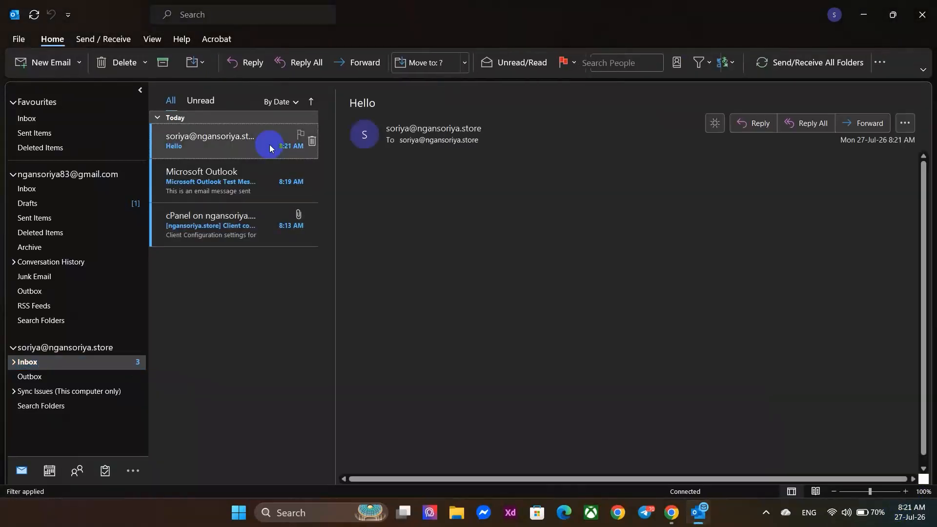
pyautogui.click(716, 218)
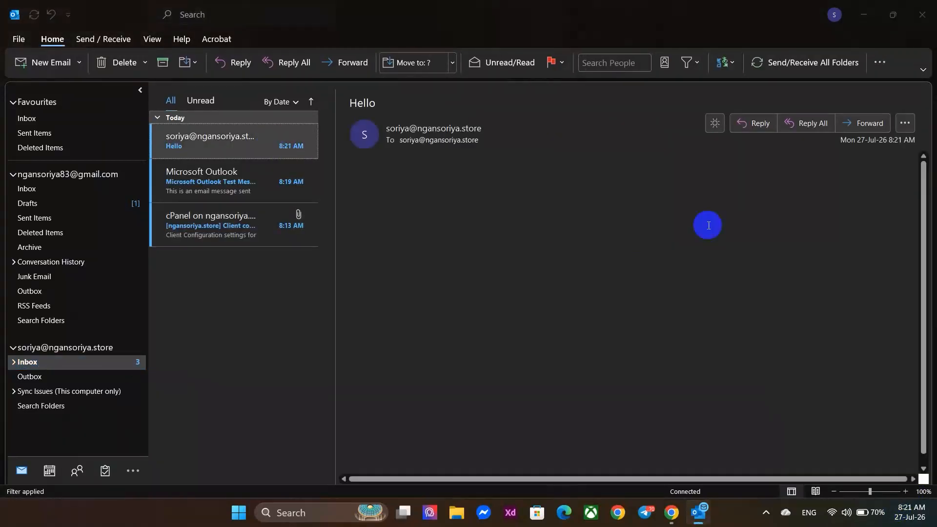
pyautogui.click(795, 128)
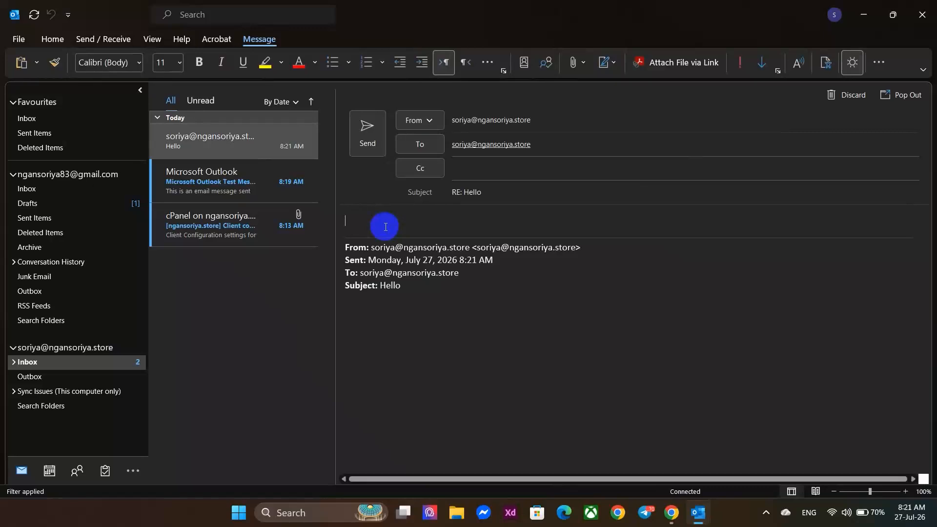
pyautogui.write('Hii, How')
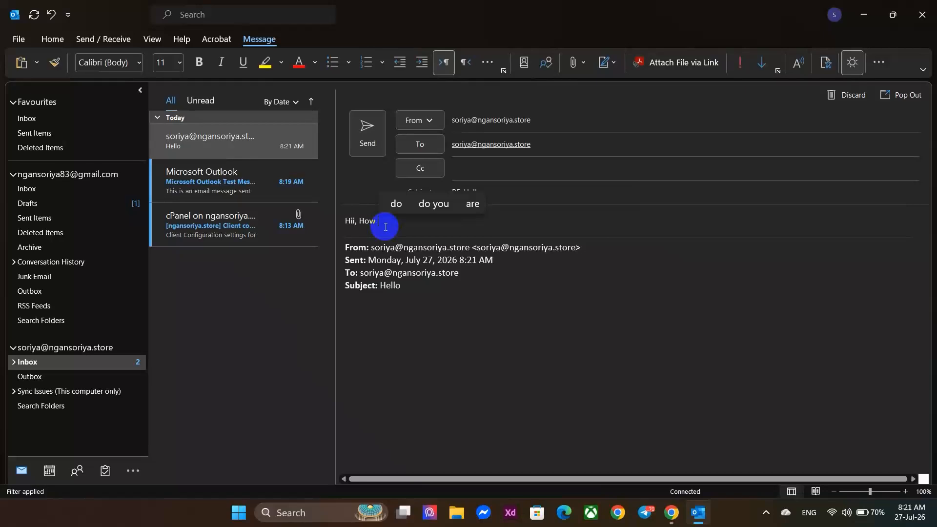
pyautogui.press('BackSpace')
pyautogui.press('BackSpace')
pyautogui.press('BackSpace')
pyautogui.press('BackSpace')
pyautogui.write('Welocc')
pyautogui.write('me to')
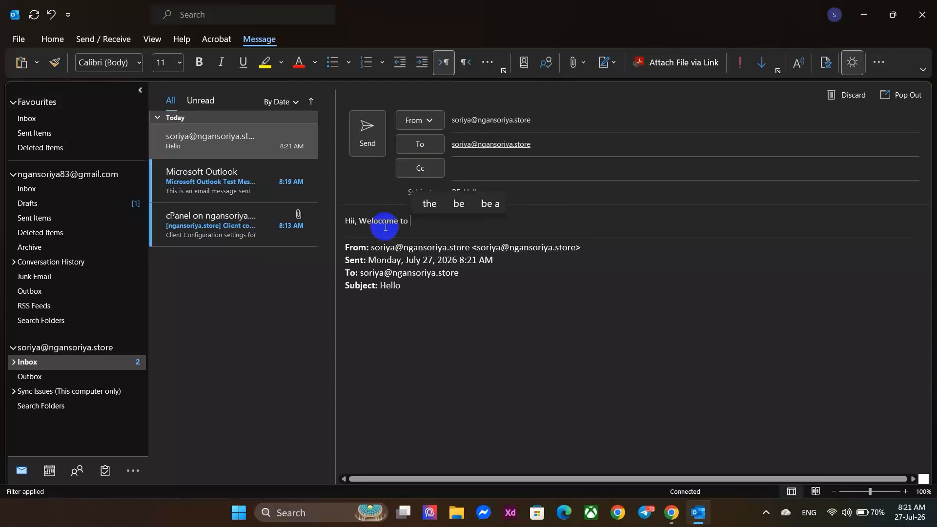
pyautogui.write('sor')
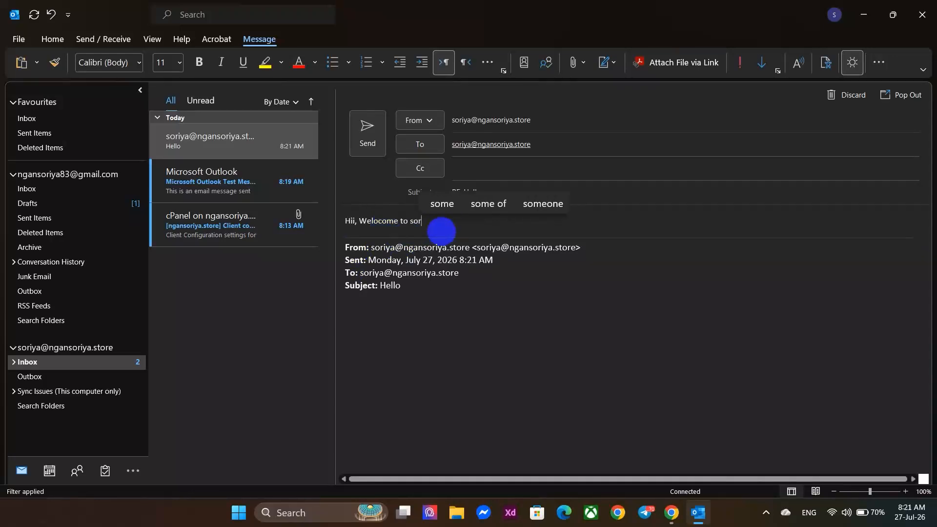
pyautogui.write('iya')
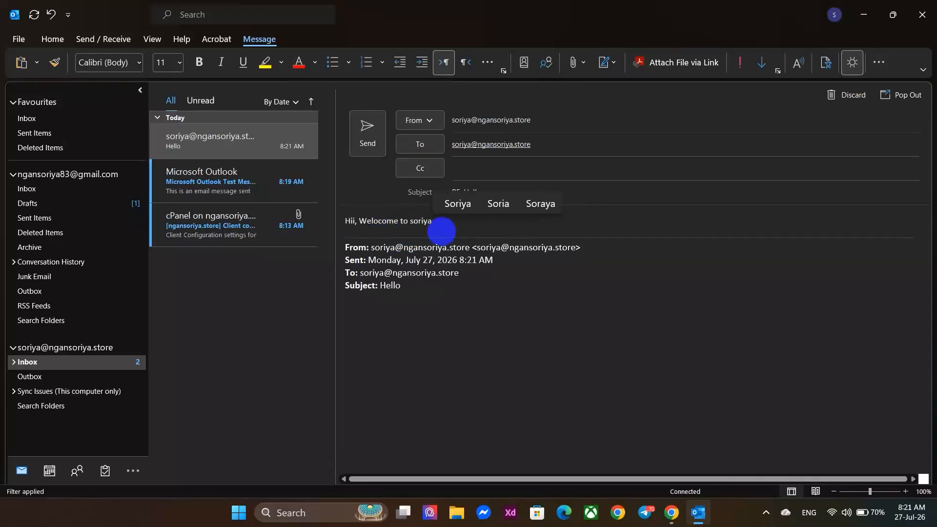
pyautogui.write('!')
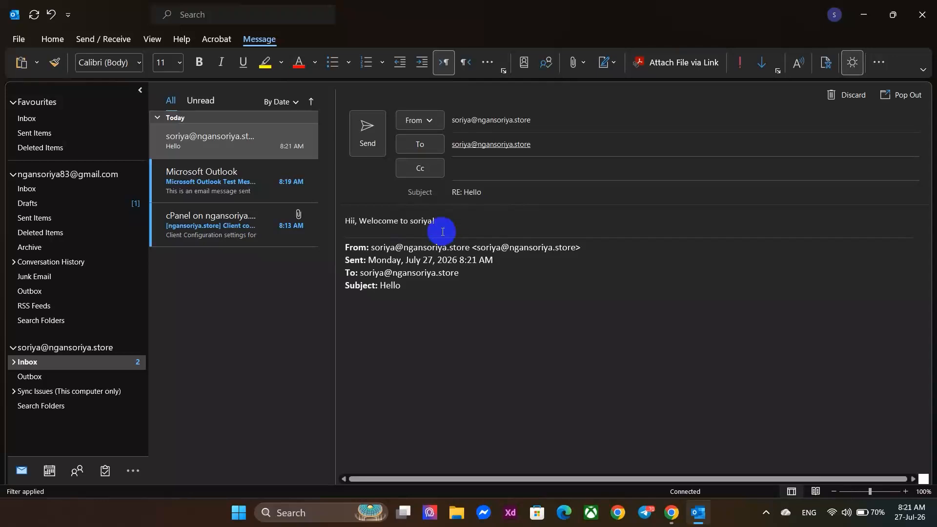
pyautogui.click(367, 132)
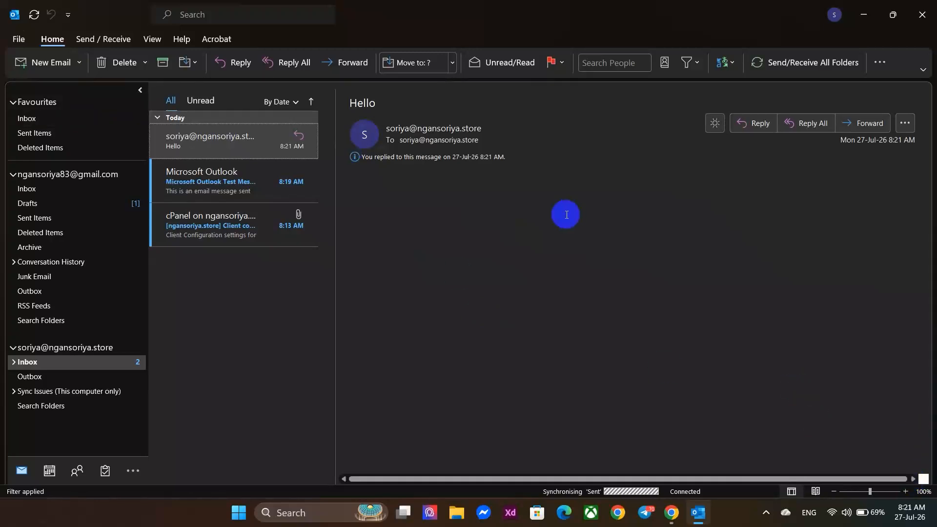
# Open the arrived 'RE: Hello' reply and start a reply-all to it.
pyautogui.click(100, 42)
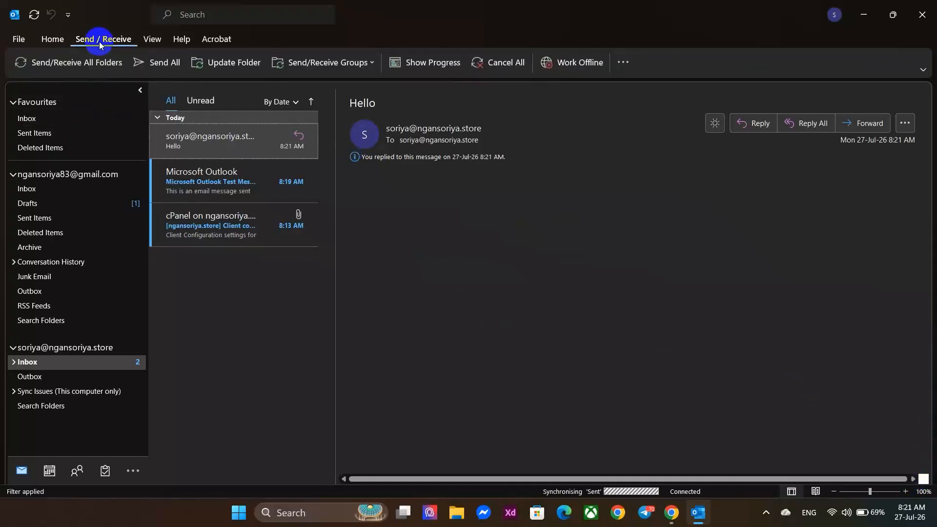
pyautogui.click(45, 39)
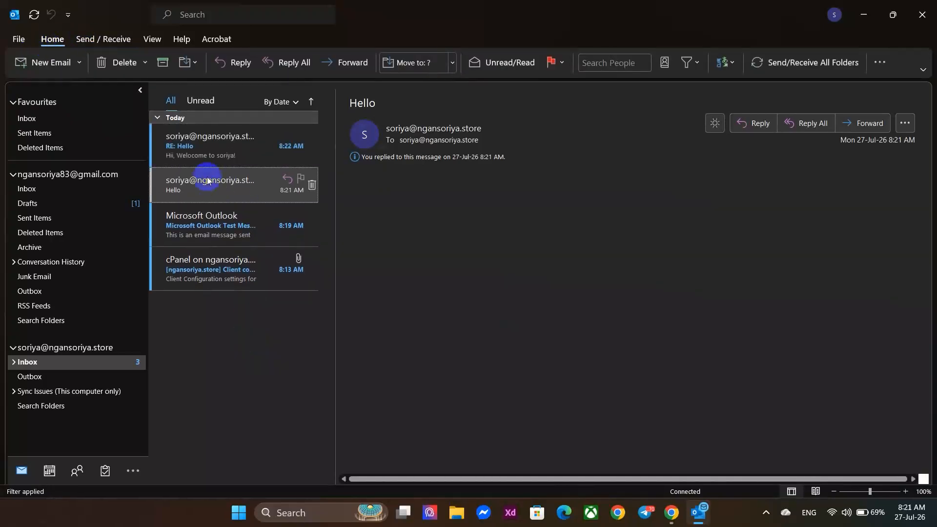
pyautogui.click(198, 152)
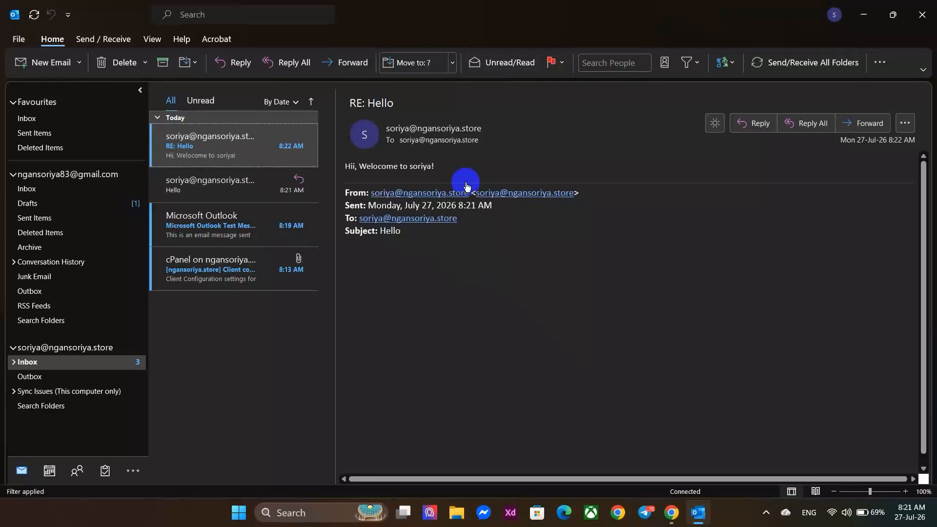
pyautogui.click(407, 235)
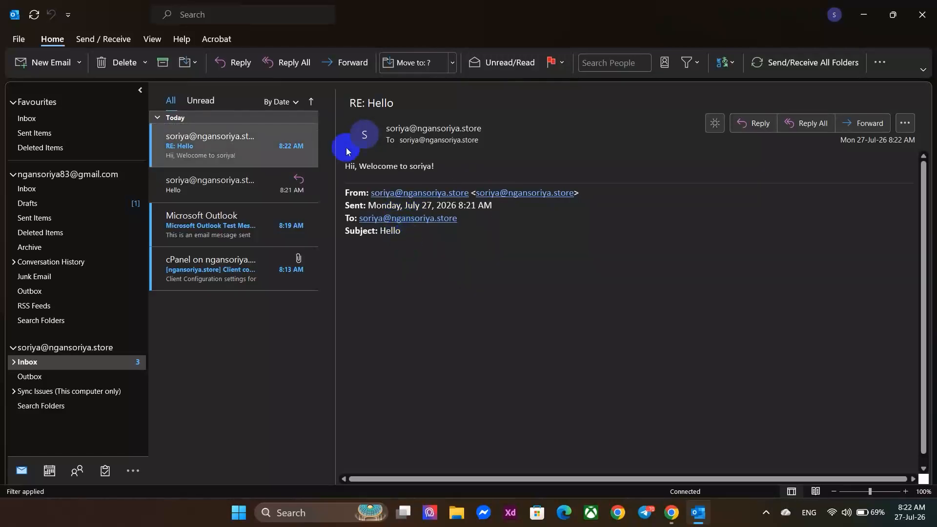
pyautogui.click(801, 125)
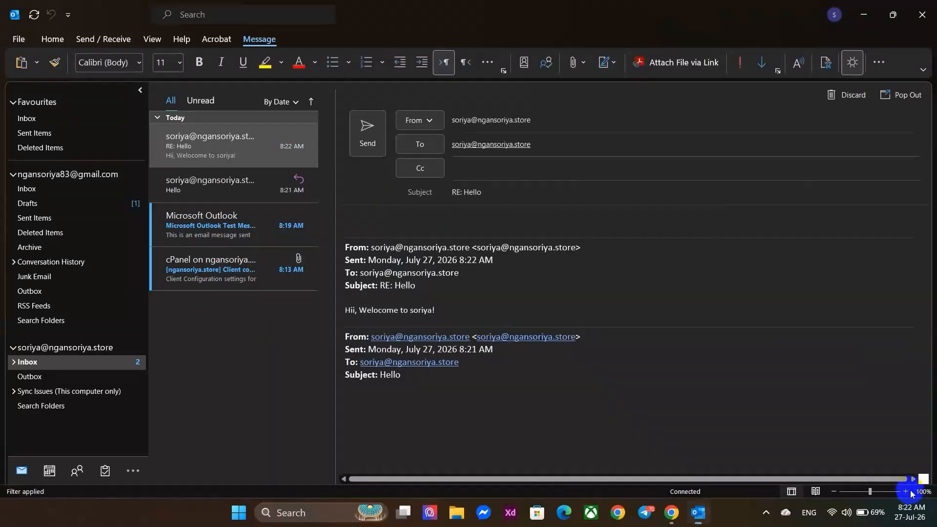
pyautogui.rightClick(244, 364)
# Send a short subject-less greeting to the Gmail address, then switch to Gmail in Edge.
pyautogui.click(277, 370)
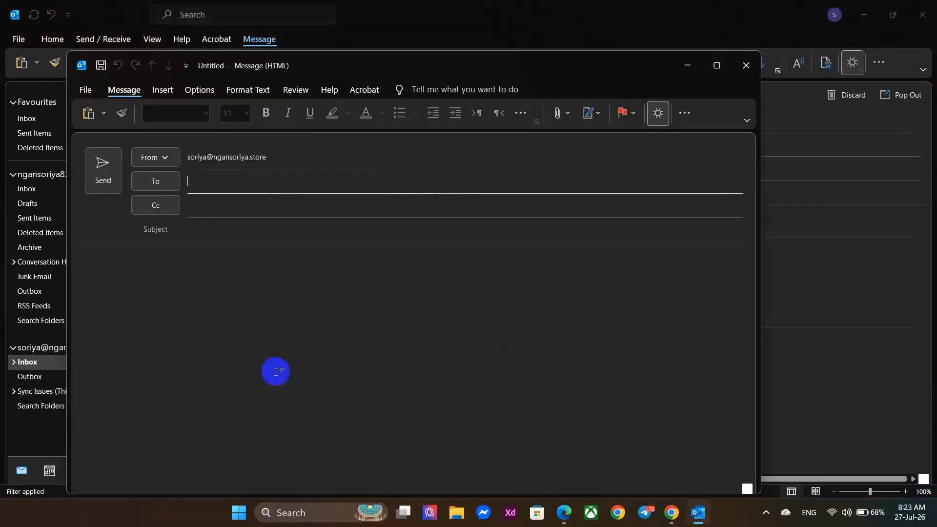
pyautogui.hotkey('ctrl', 'v')
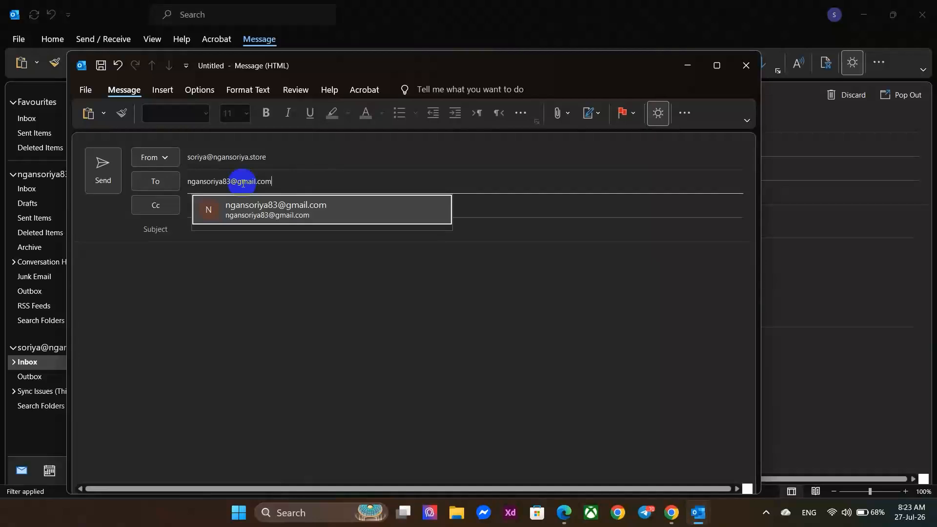
pyautogui.click(229, 305)
pyautogui.write('Hello ')
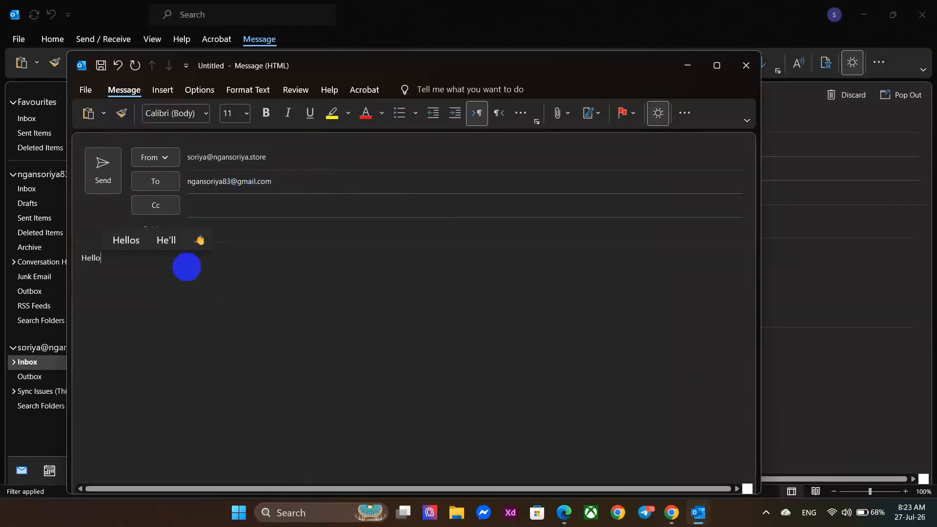
pyautogui.write('Soriya!')
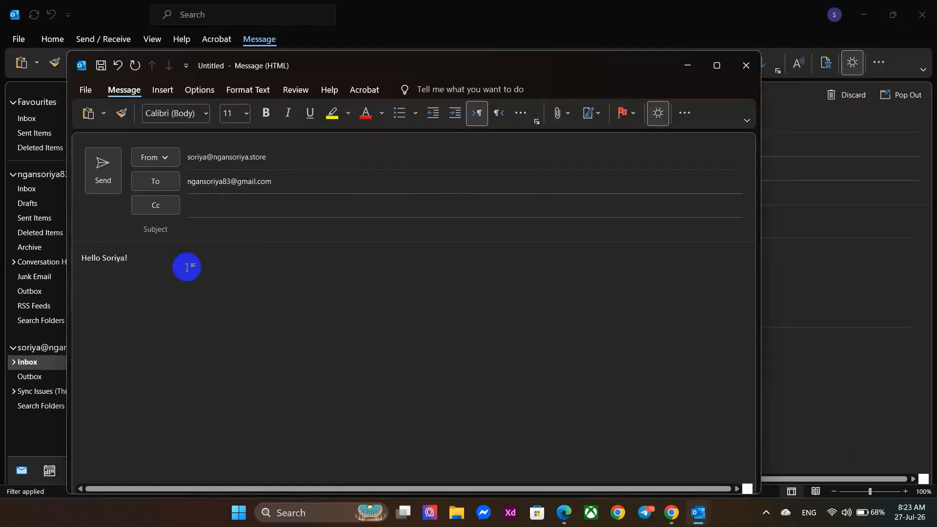
pyautogui.click(107, 173)
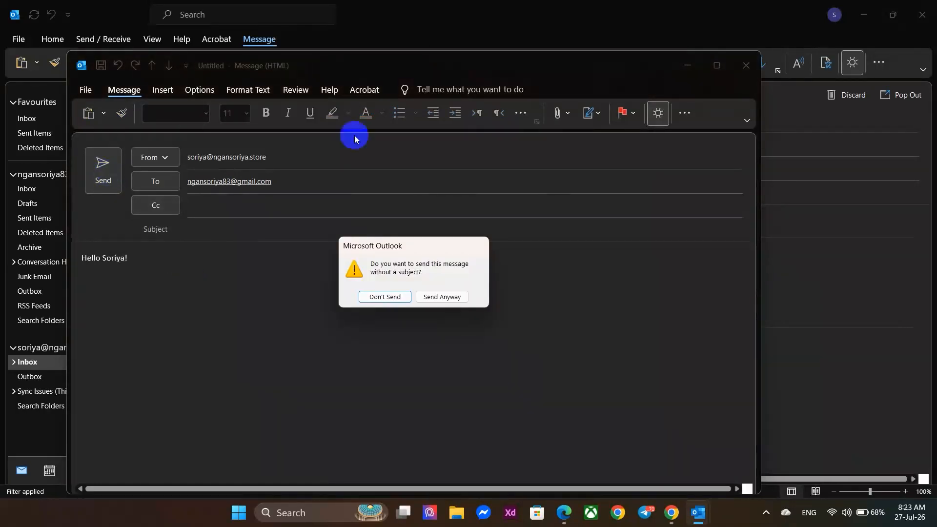
pyautogui.click(456, 296)
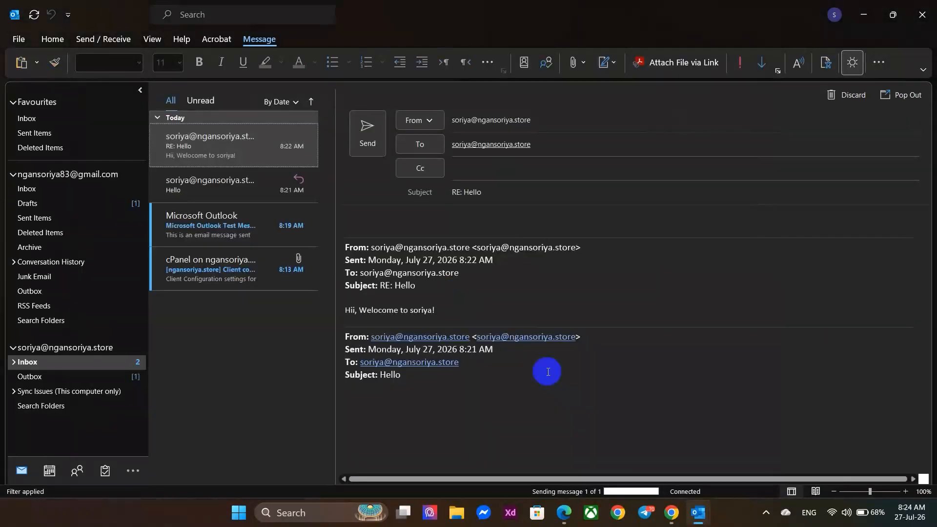
pyautogui.click(563, 512)
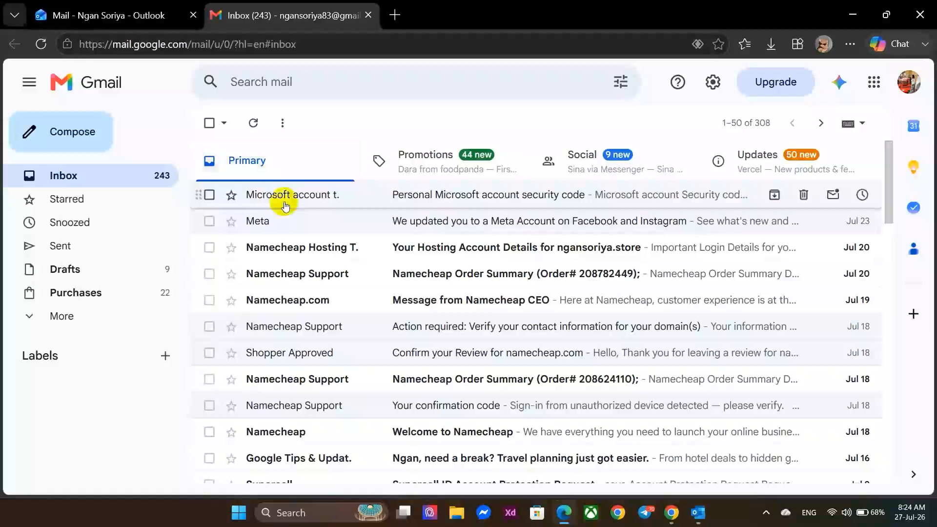
# Reload Gmail and locate the no-subject test email in the Spam folder.
pyautogui.click(42, 44)
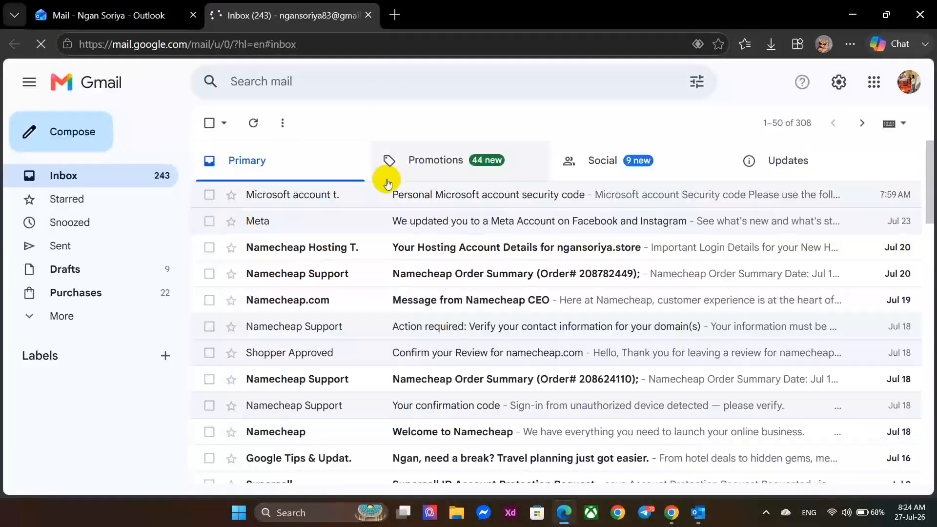
pyautogui.click(23, 317)
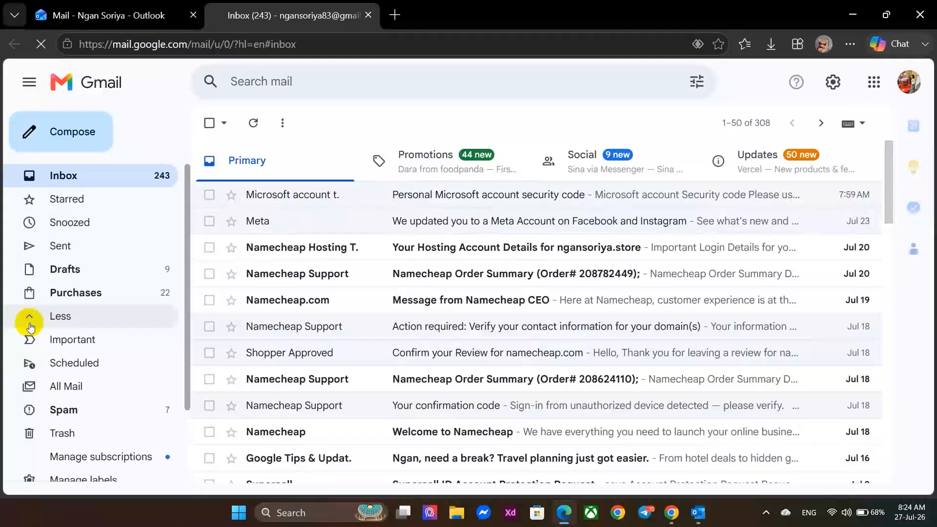
pyautogui.scroll(-2, 77, 307)
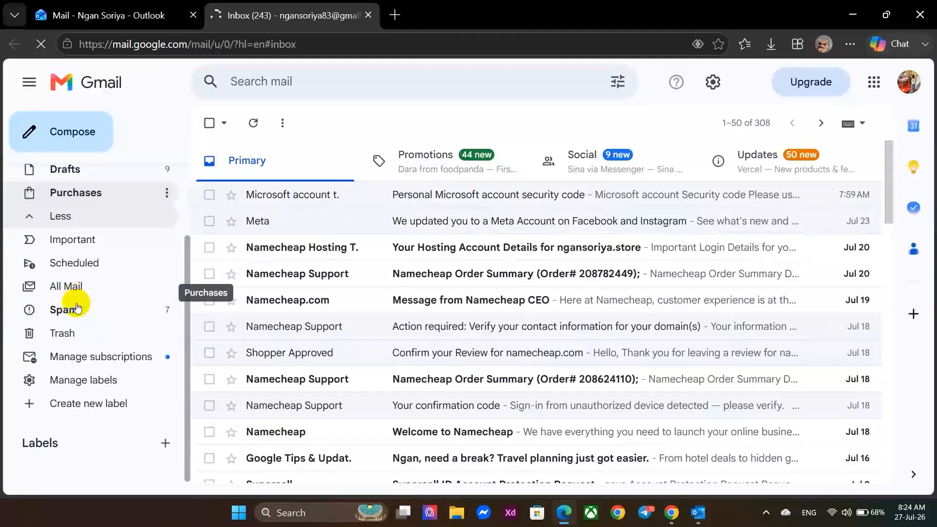
pyautogui.click(61, 322)
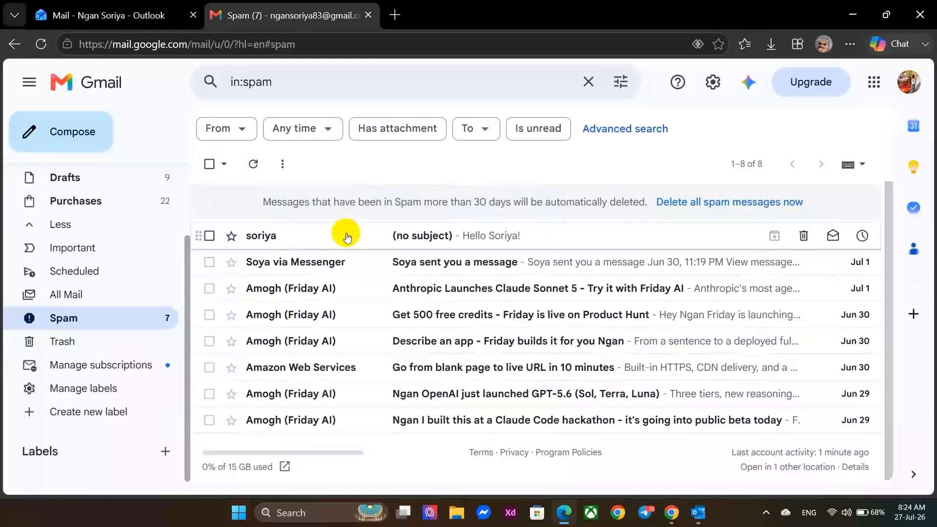
pyautogui.click(290, 236)
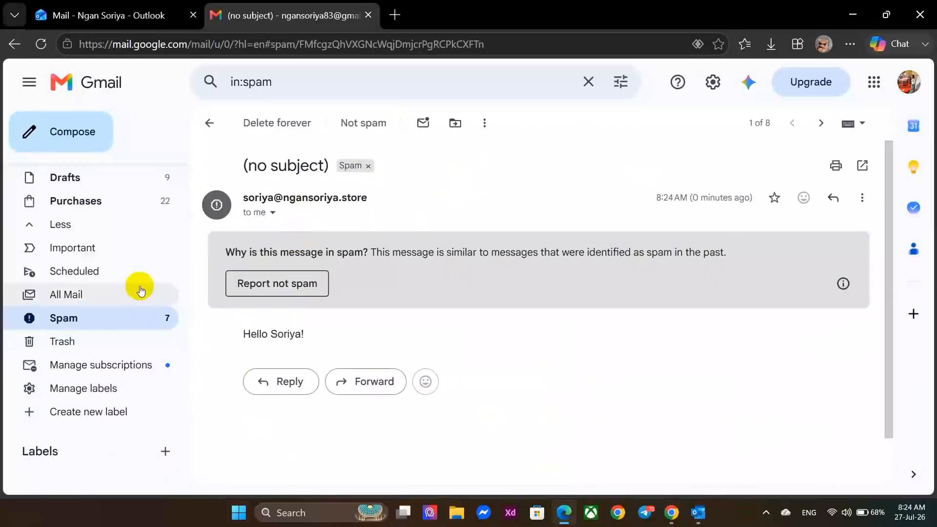
pyautogui.rightClick(98, 324)
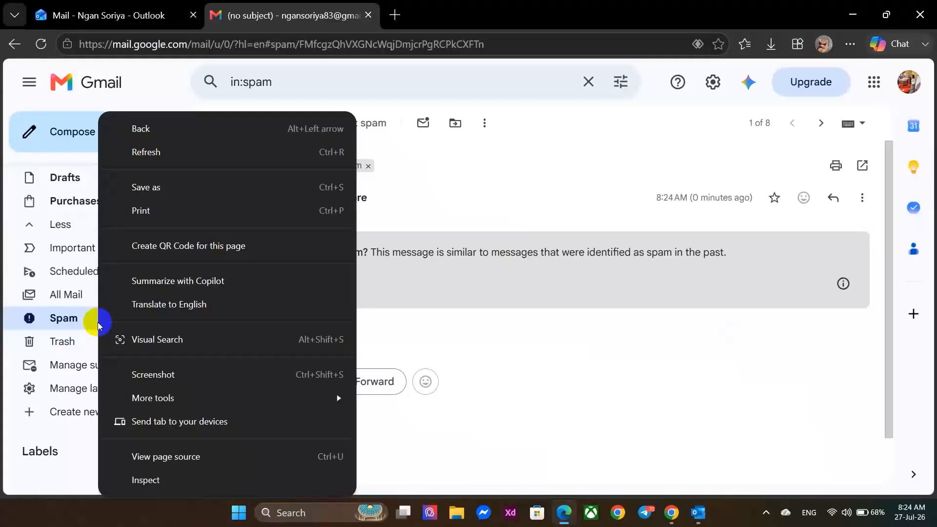
pyautogui.click(63, 316)
# Mark the no-subject test email as Not spam, then go to the Inbox.
pyautogui.rightClick(75, 318)
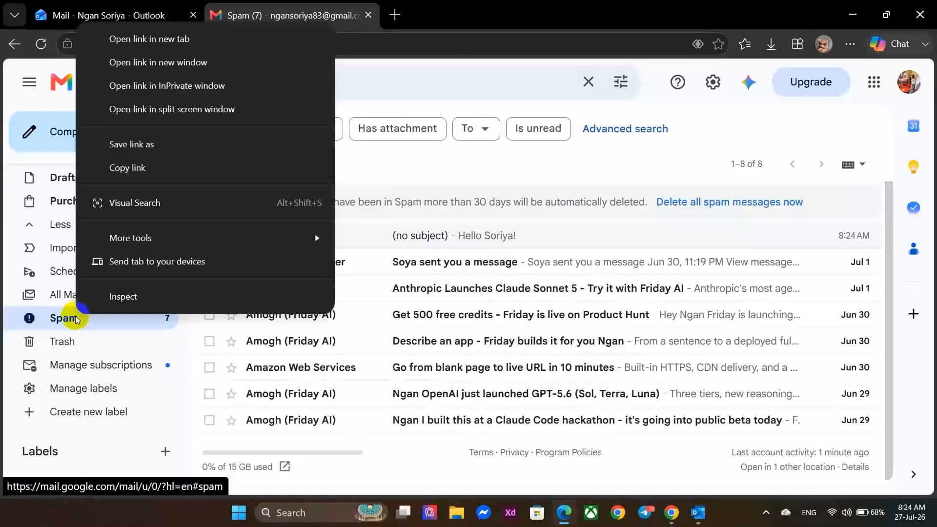
pyautogui.click(95, 317)
pyautogui.scroll(-1, 276, 239)
pyautogui.scroll(1, 276, 241)
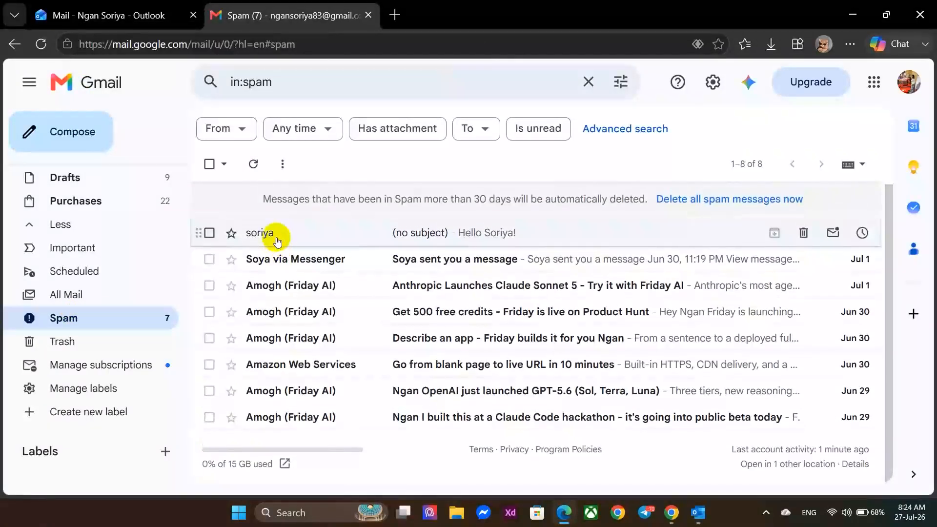
pyautogui.rightClick(276, 239)
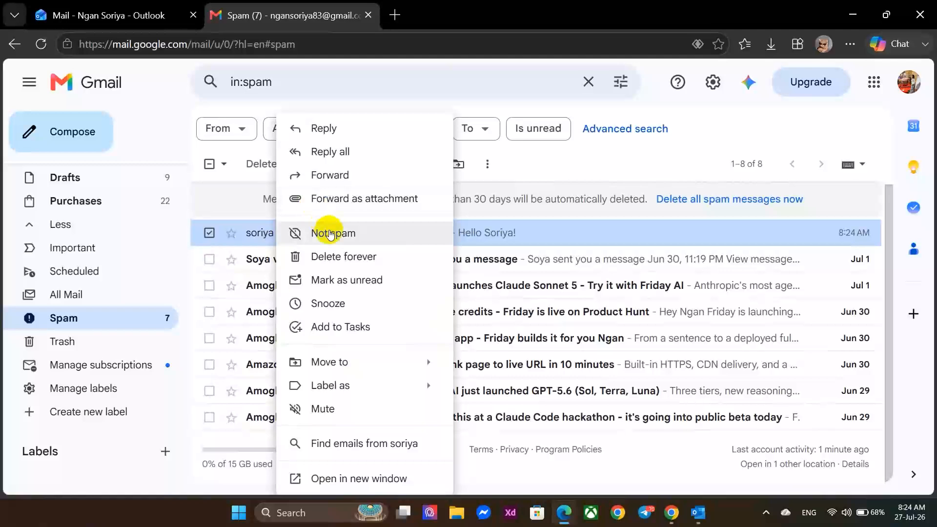
pyautogui.click(332, 236)
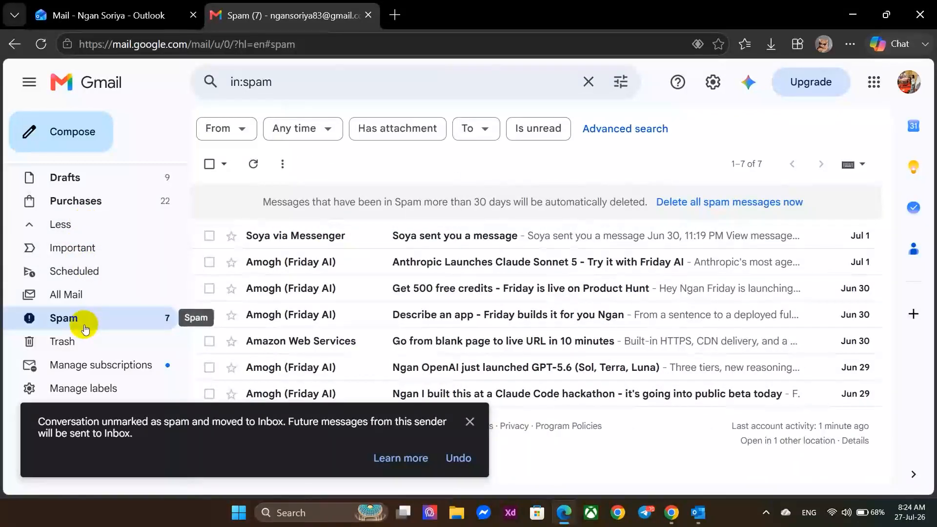
pyautogui.scroll(-1, 83, 324)
pyautogui.scroll(3, 86, 327)
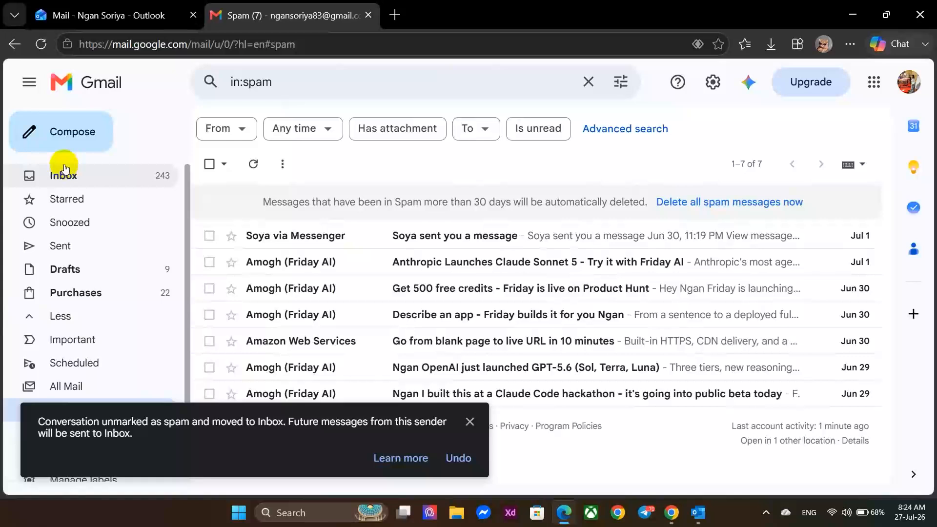
pyautogui.click(63, 166)
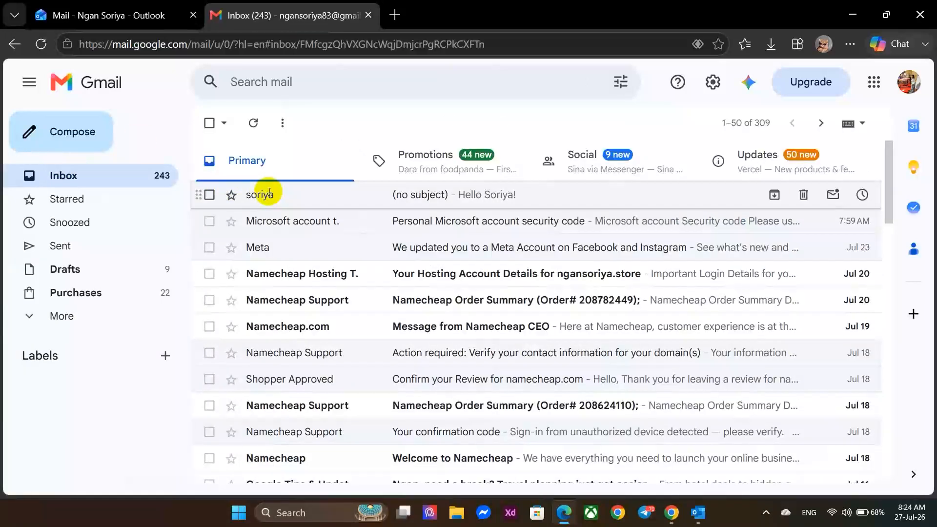
# Reply 'Yes, I am interested' to the no-subject email from Gmail, then return to Outlook.
pyautogui.click(269, 195)
pyautogui.click(272, 286)
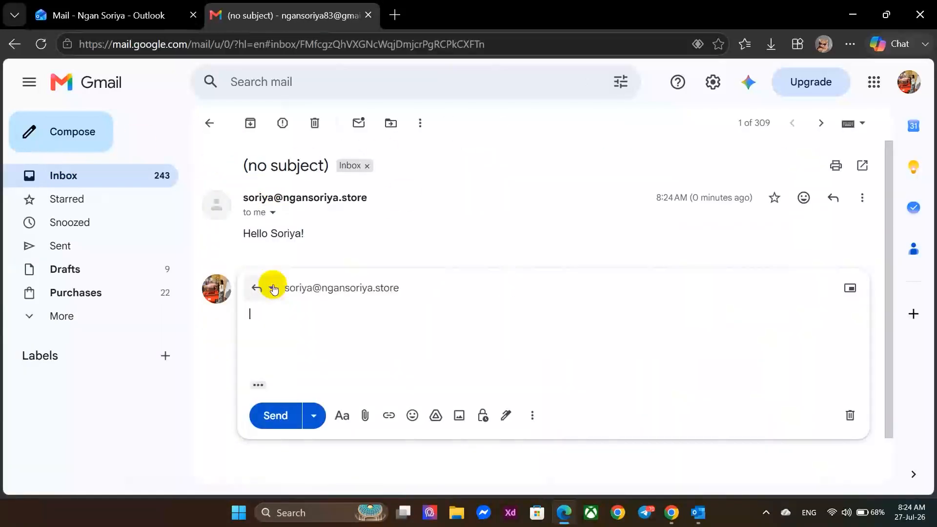
pyautogui.write('Yes, I am interested')
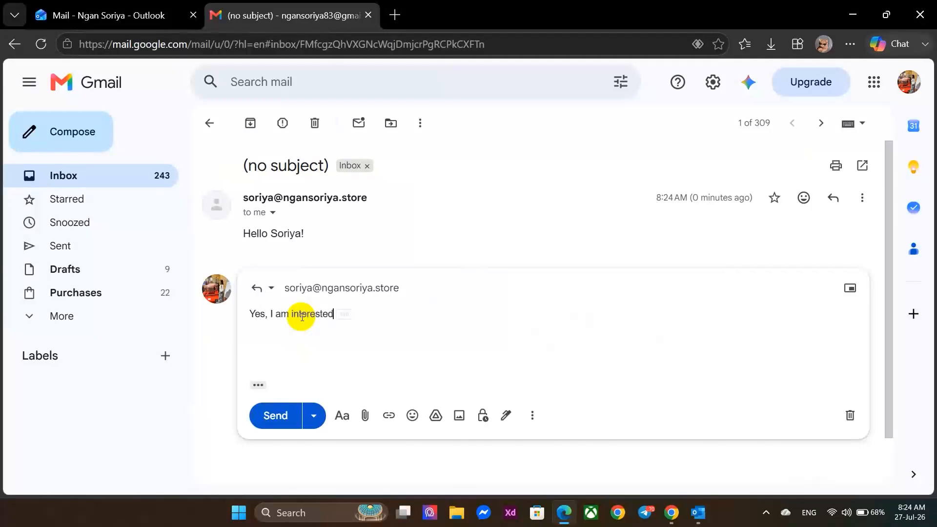
pyautogui.click(275, 415)
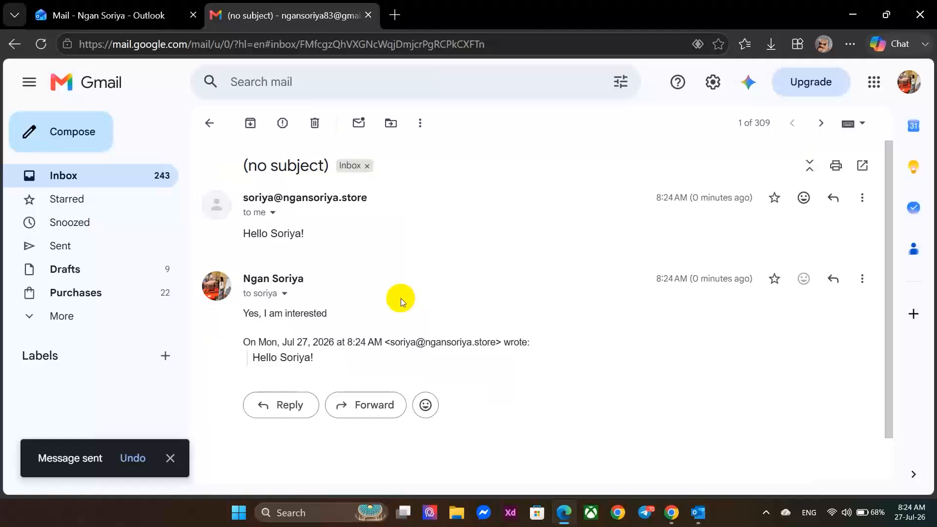
pyautogui.scroll(-1, 400, 298)
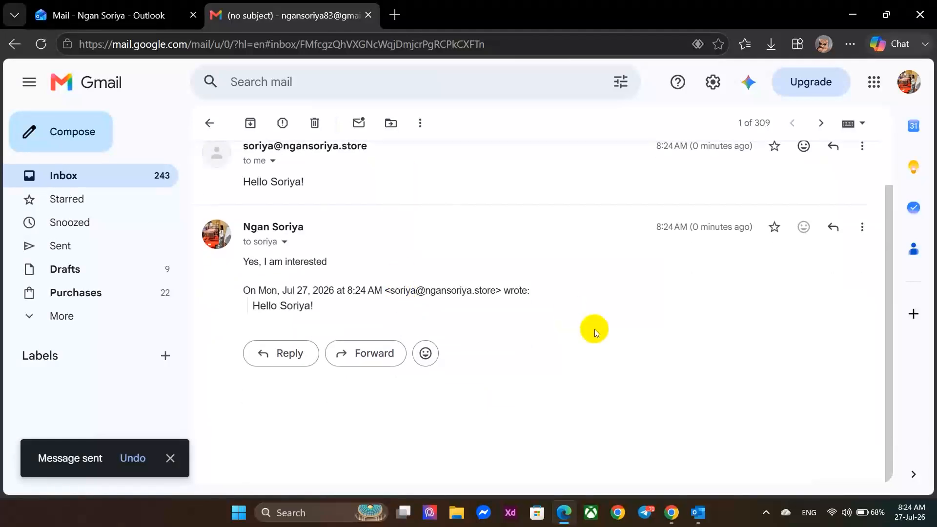
pyautogui.click(697, 513)
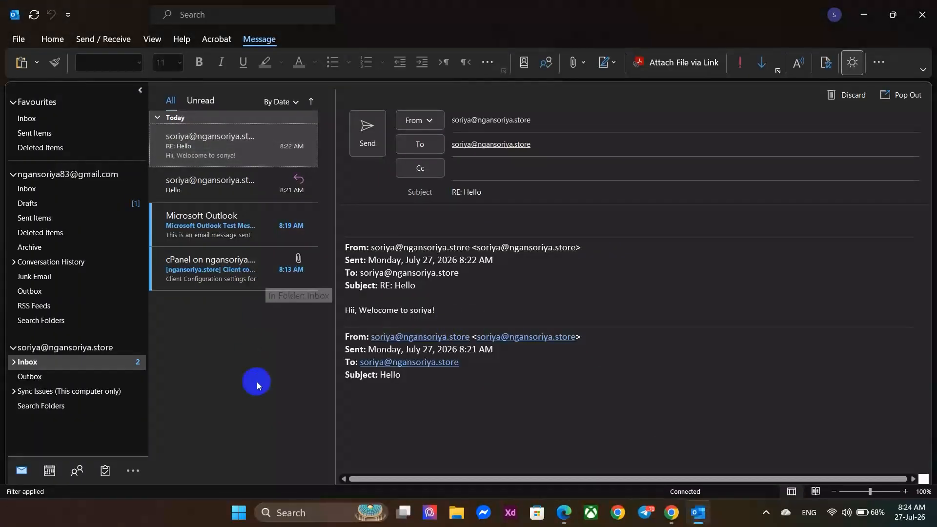
# Open the domain mailbox's Inbox and read the new Gmail reply 'Yes, I am interested'.
pyautogui.click(44, 120)
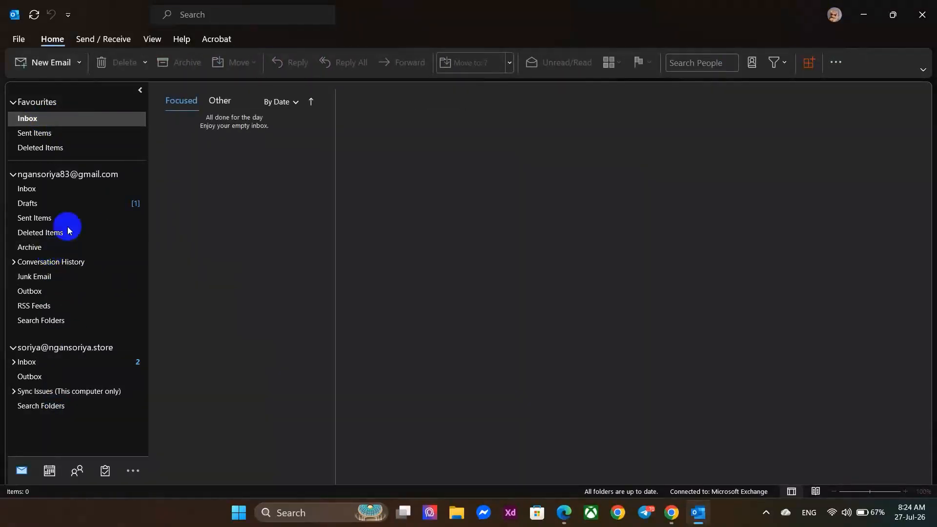
pyautogui.click(51, 192)
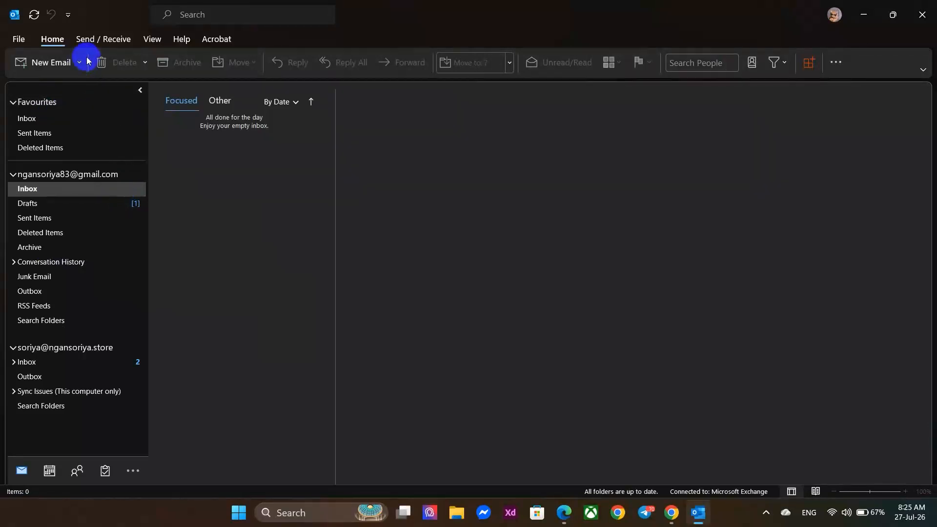
pyautogui.click(100, 41)
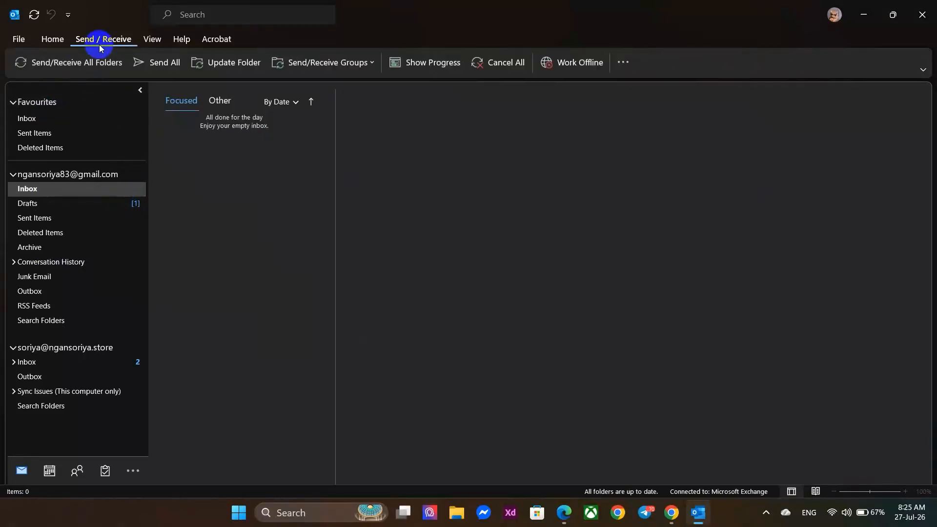
pyautogui.click(52, 39)
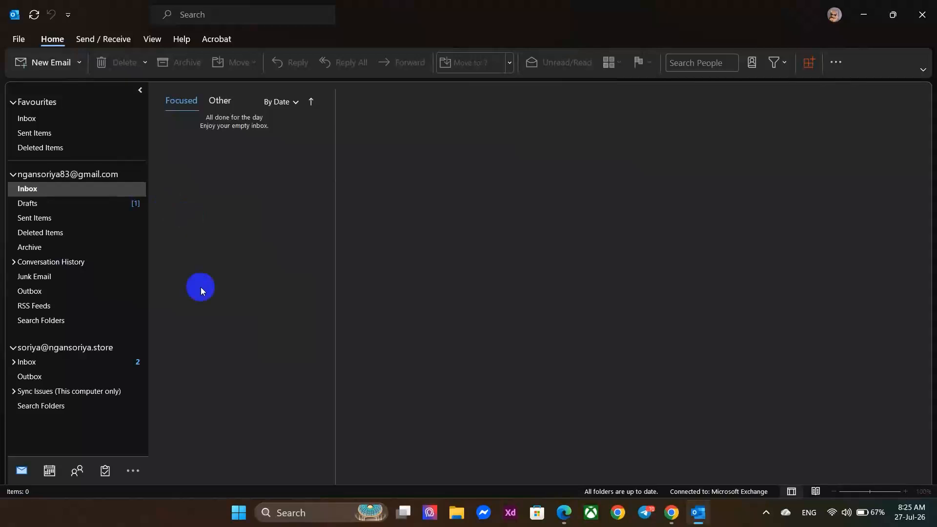
pyautogui.click(78, 363)
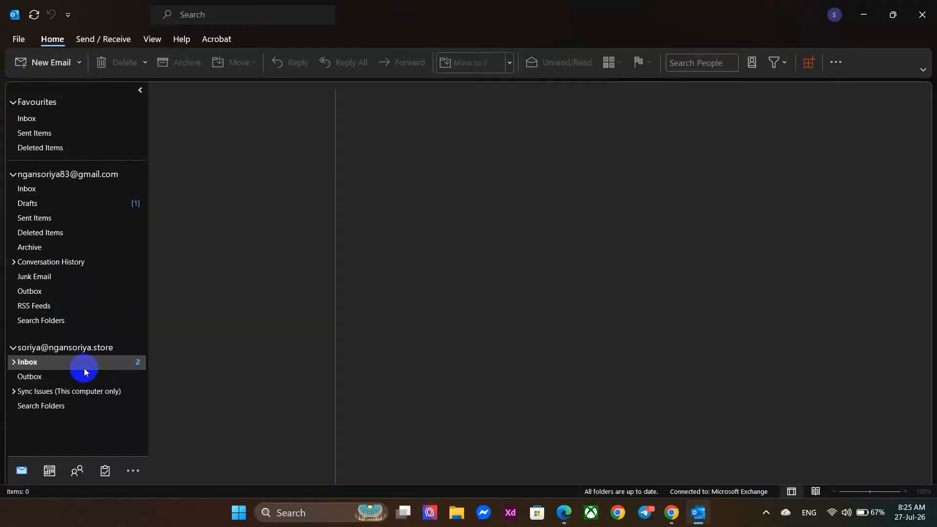
pyautogui.click(209, 155)
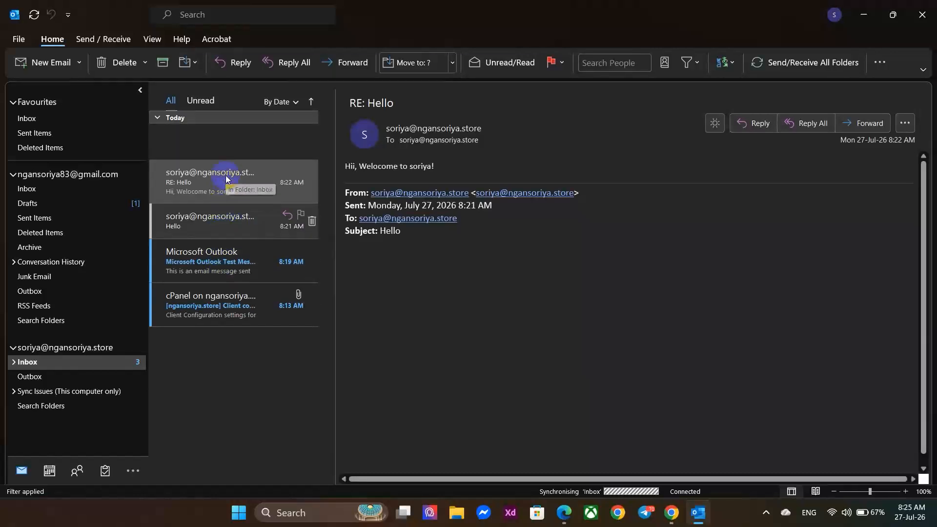
pyautogui.click(190, 137)
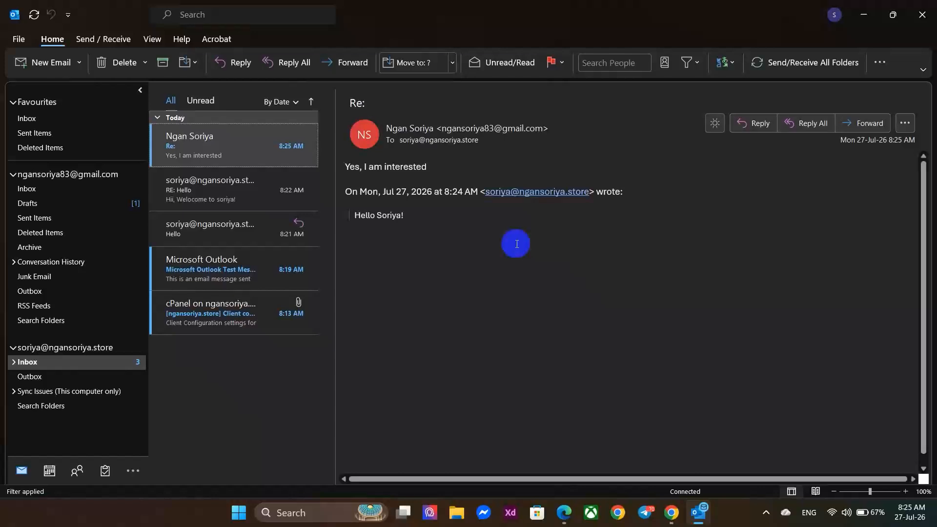
# Reply to the Gmail sender with 'What are u interested?' and send it.
pyautogui.click(800, 122)
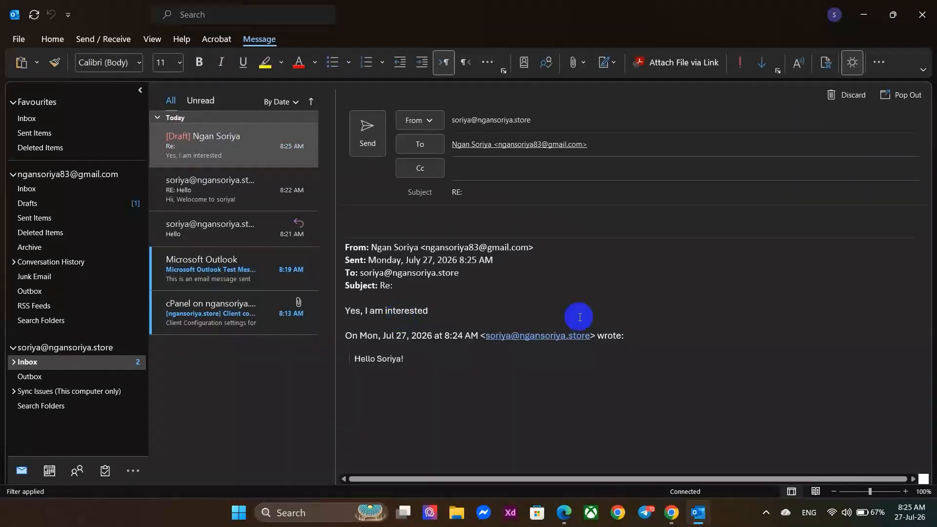
pyautogui.click(389, 227)
pyautogui.write('what are u int')
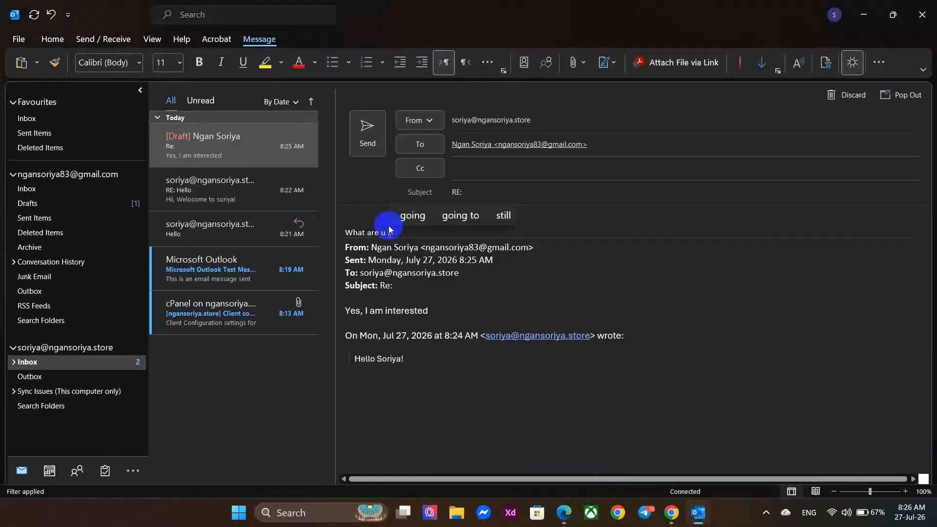
pyautogui.press('Up')
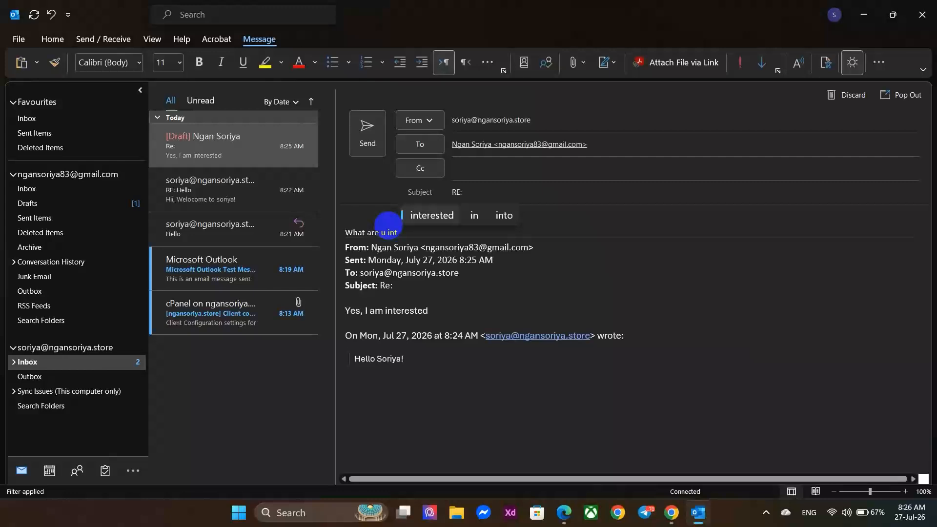
pyautogui.press('Return')
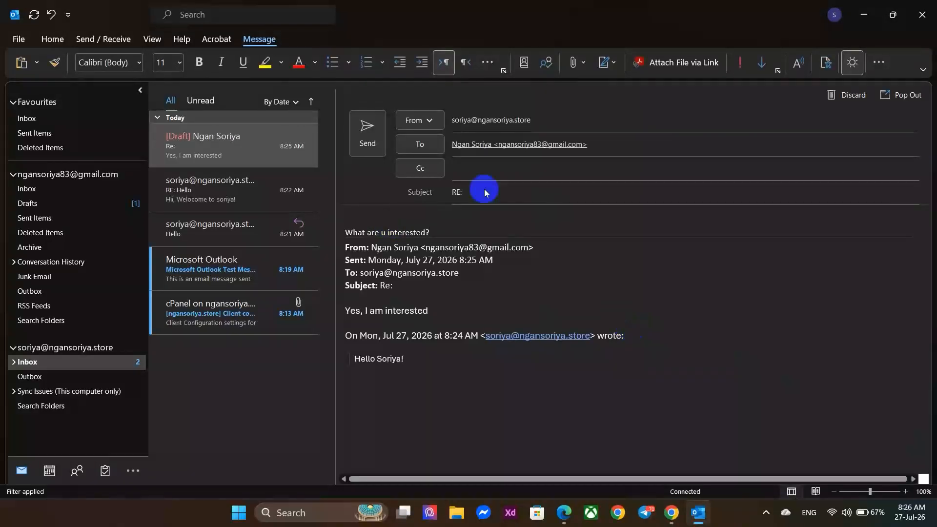
pyautogui.click(380, 142)
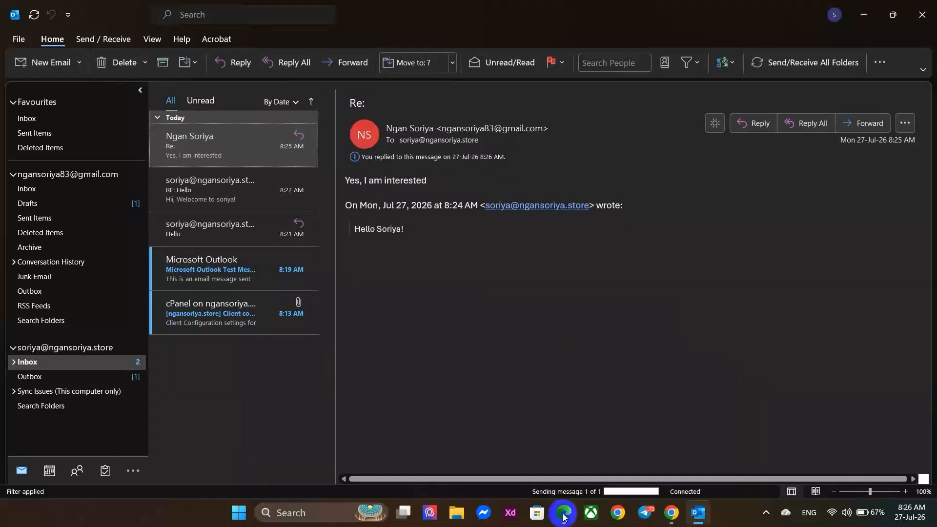
# Reload Gmail to confirm the 'What are u interested?' reply arrived, then return to Outlook.
pyautogui.moveTo(562, 514)
pyautogui.click(558, 466)
pyautogui.click(552, 514)
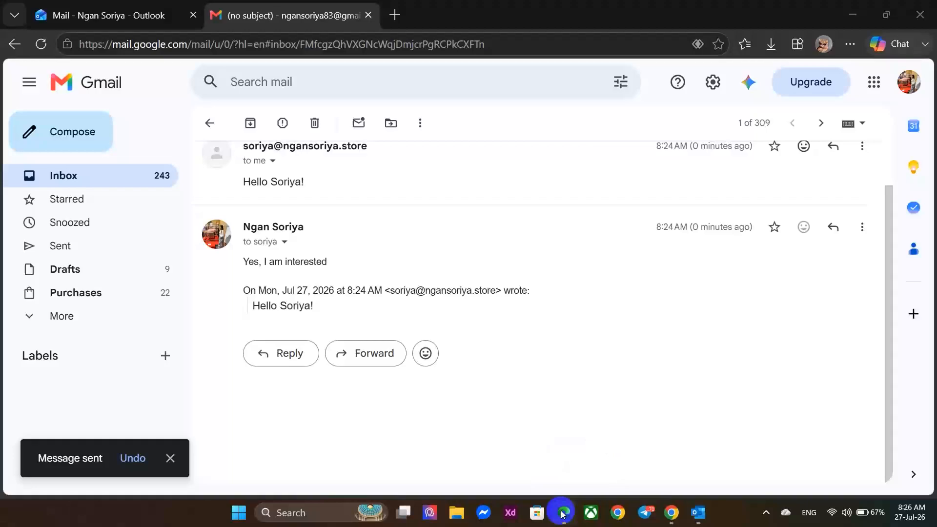
pyautogui.scroll(1, 321, 236)
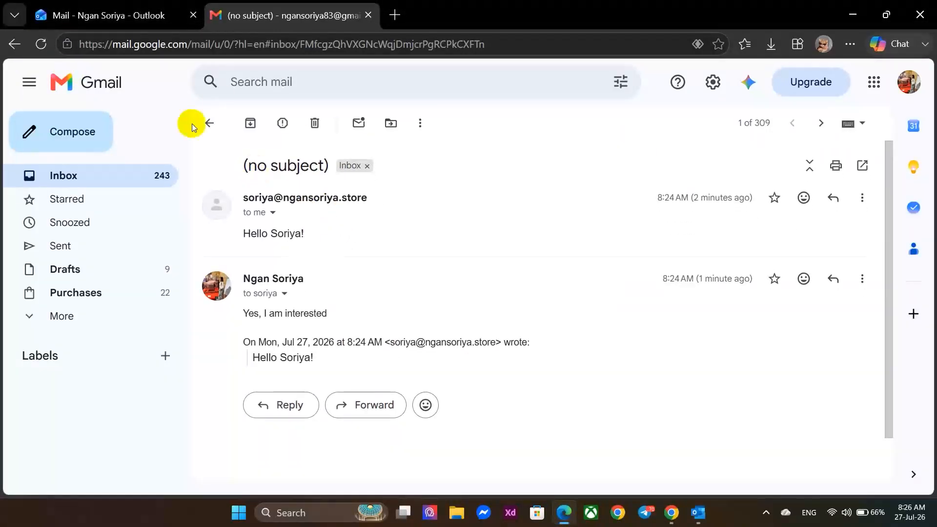
pyautogui.click(41, 44)
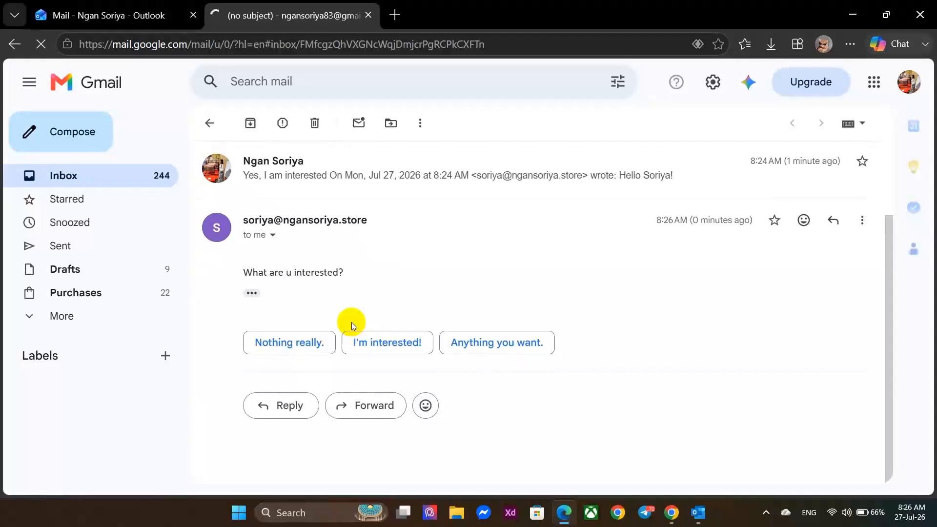
pyautogui.moveTo(244, 274); pyautogui.dragTo(354, 275)
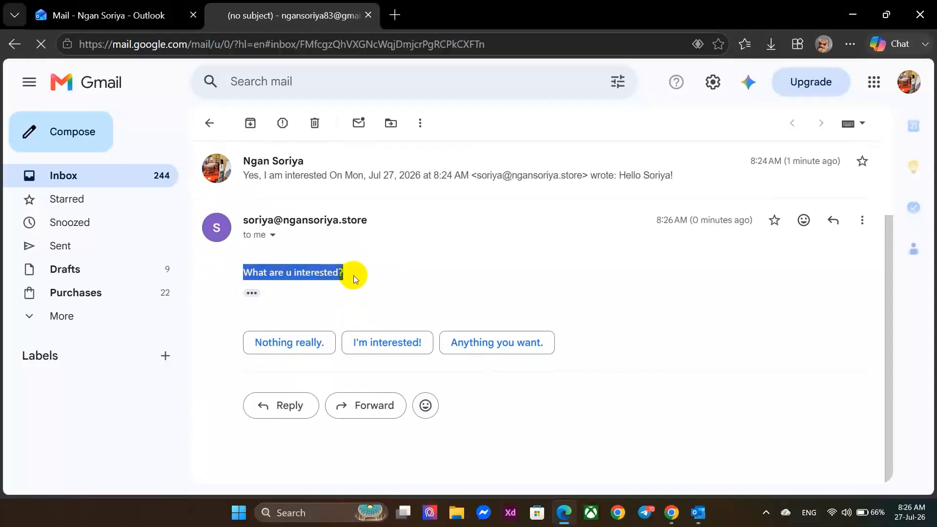
pyautogui.click(428, 306)
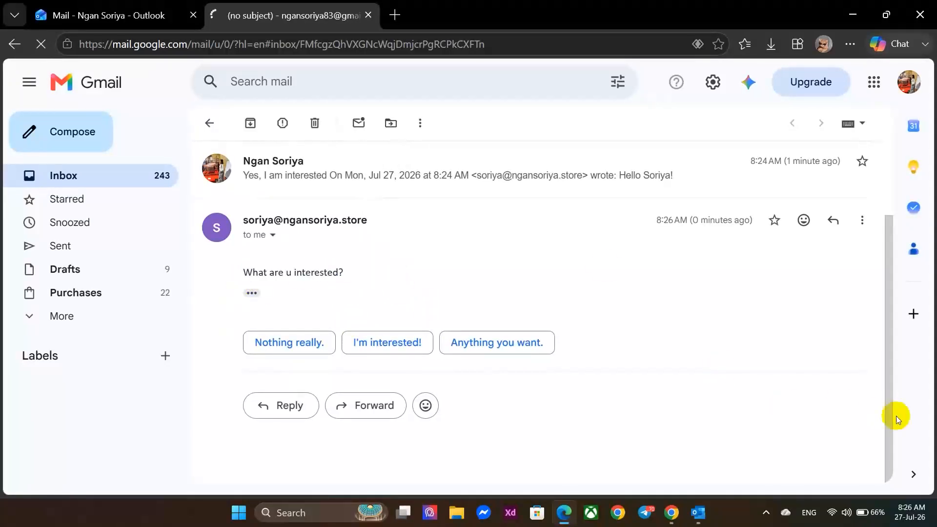
pyautogui.click(698, 512)
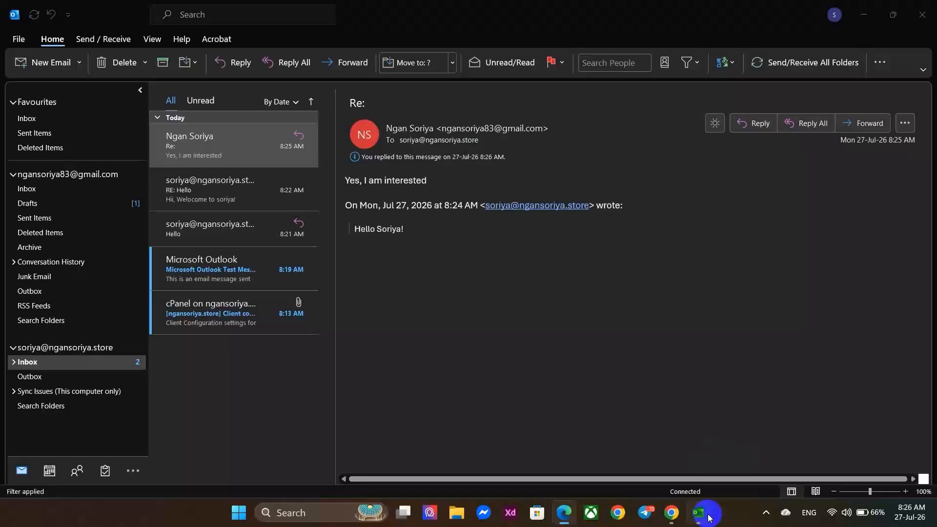